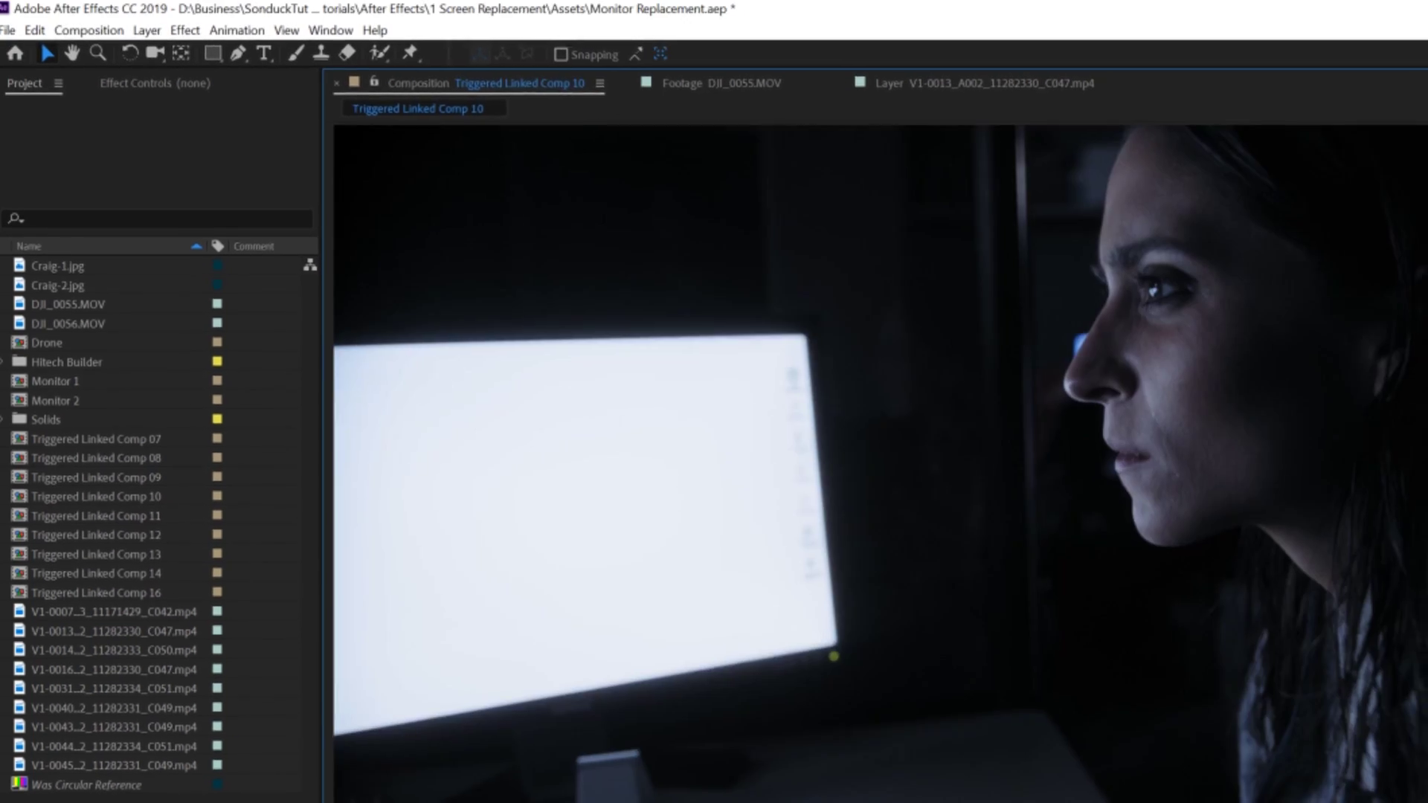
- Draw a Pen-tool mask around the white monitor screen on the night footage layer
{"action": "left_click", "coordinate": [244, 55]}
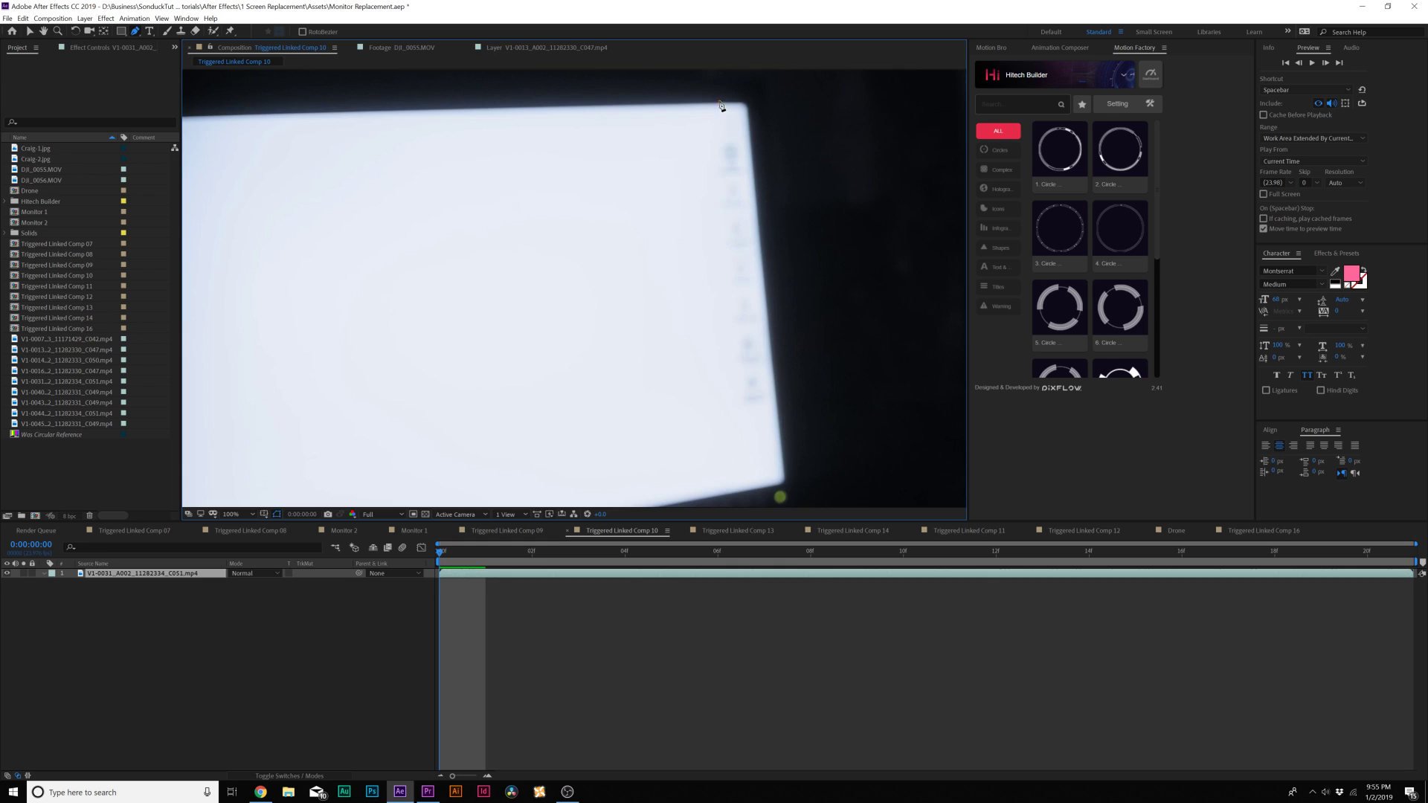
{"action": "scroll", "coordinate": [344, 268], "scroll_direction": "down", "scroll_amount": 1}
{"action": "left_click", "coordinate": [211, 281]}
{"action": "scroll", "coordinate": [471, 319], "scroll_direction": "up", "scroll_amount": 2}
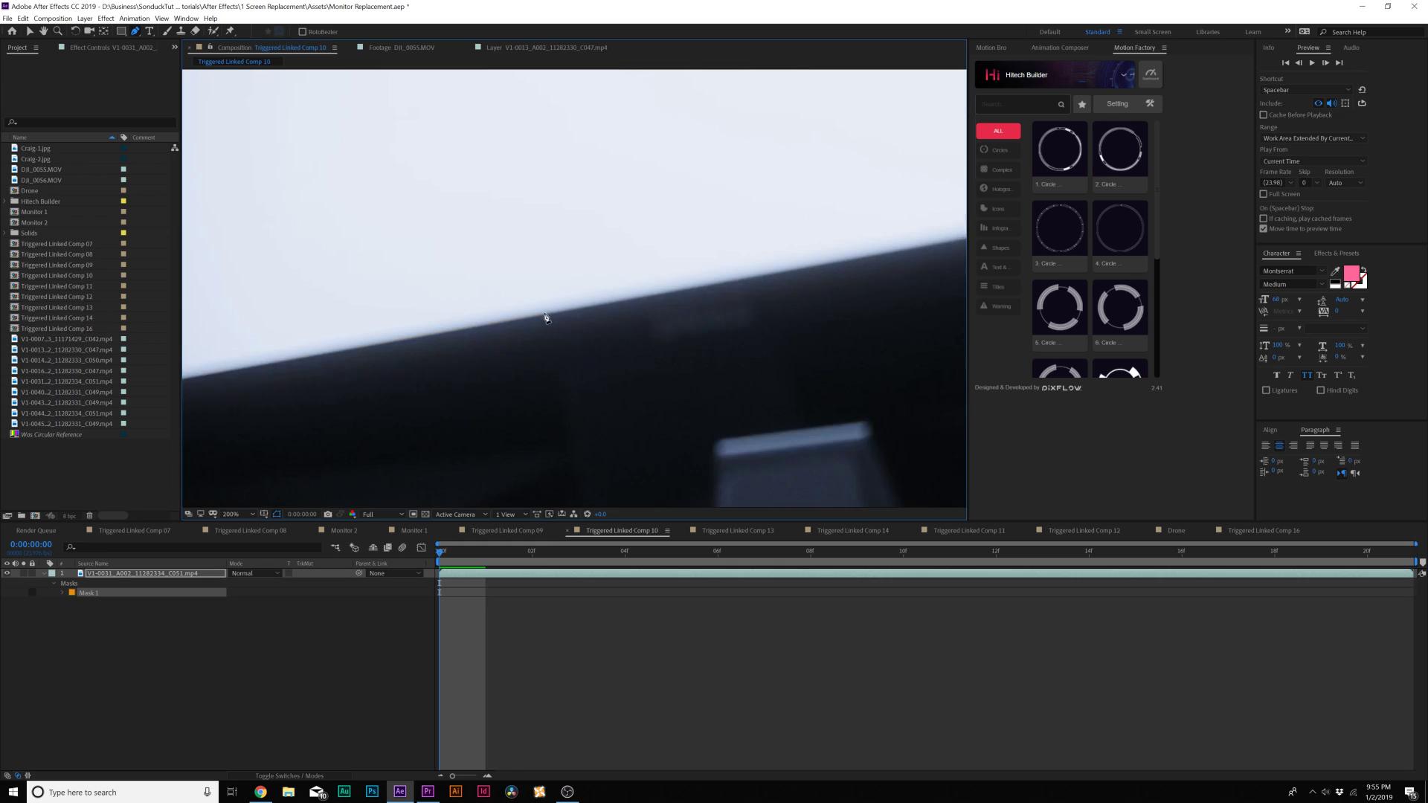
{"action": "scroll", "coordinate": [700, 318], "scroll_direction": "up", "scroll_amount": 5}
{"action": "left_click", "coordinate": [654, 113]}
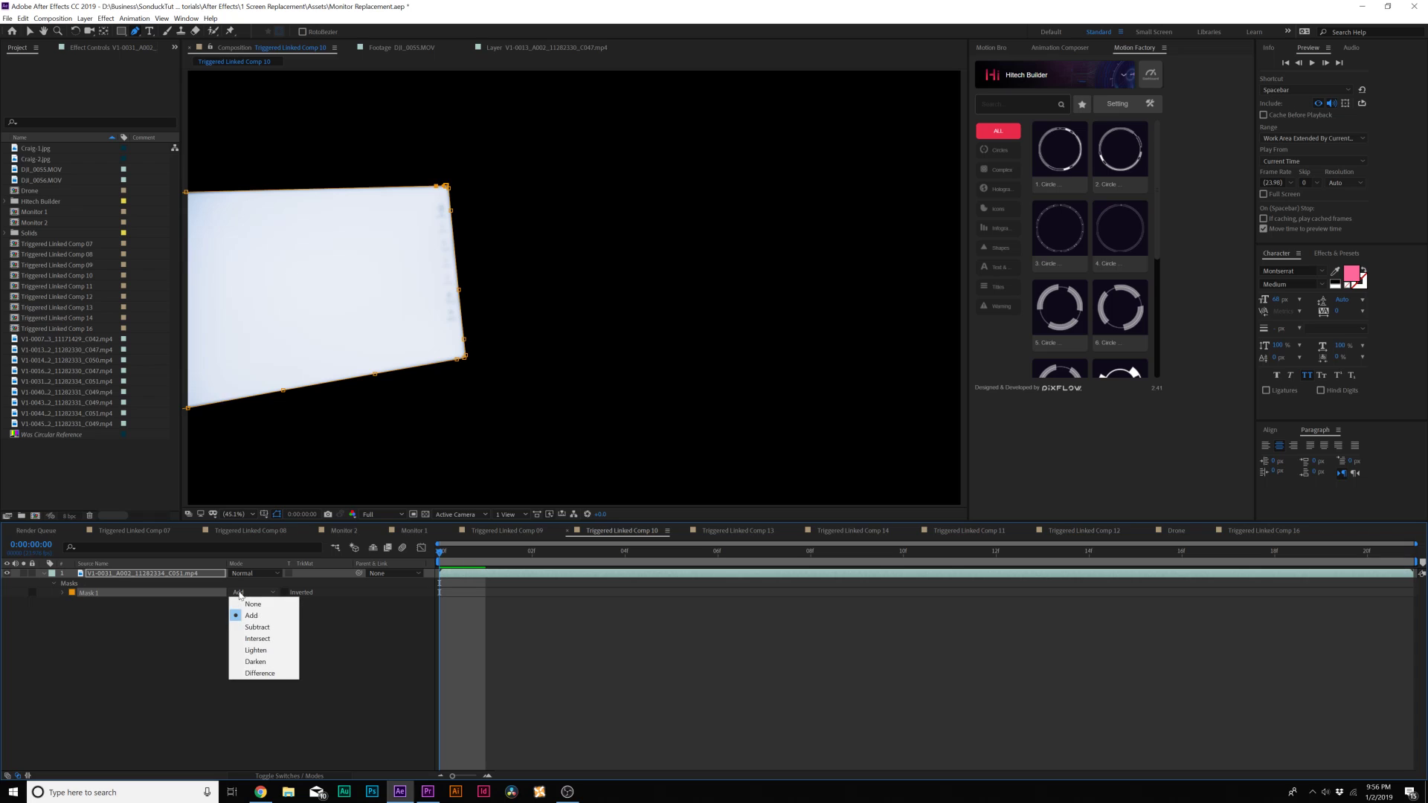
- Set Mask 1 to Subtract with an 81-pixel mask feather
{"action": "left_click", "coordinate": [257, 627]}
{"action": "key", "text": "m"}
{"action": "key", "text": "m"}
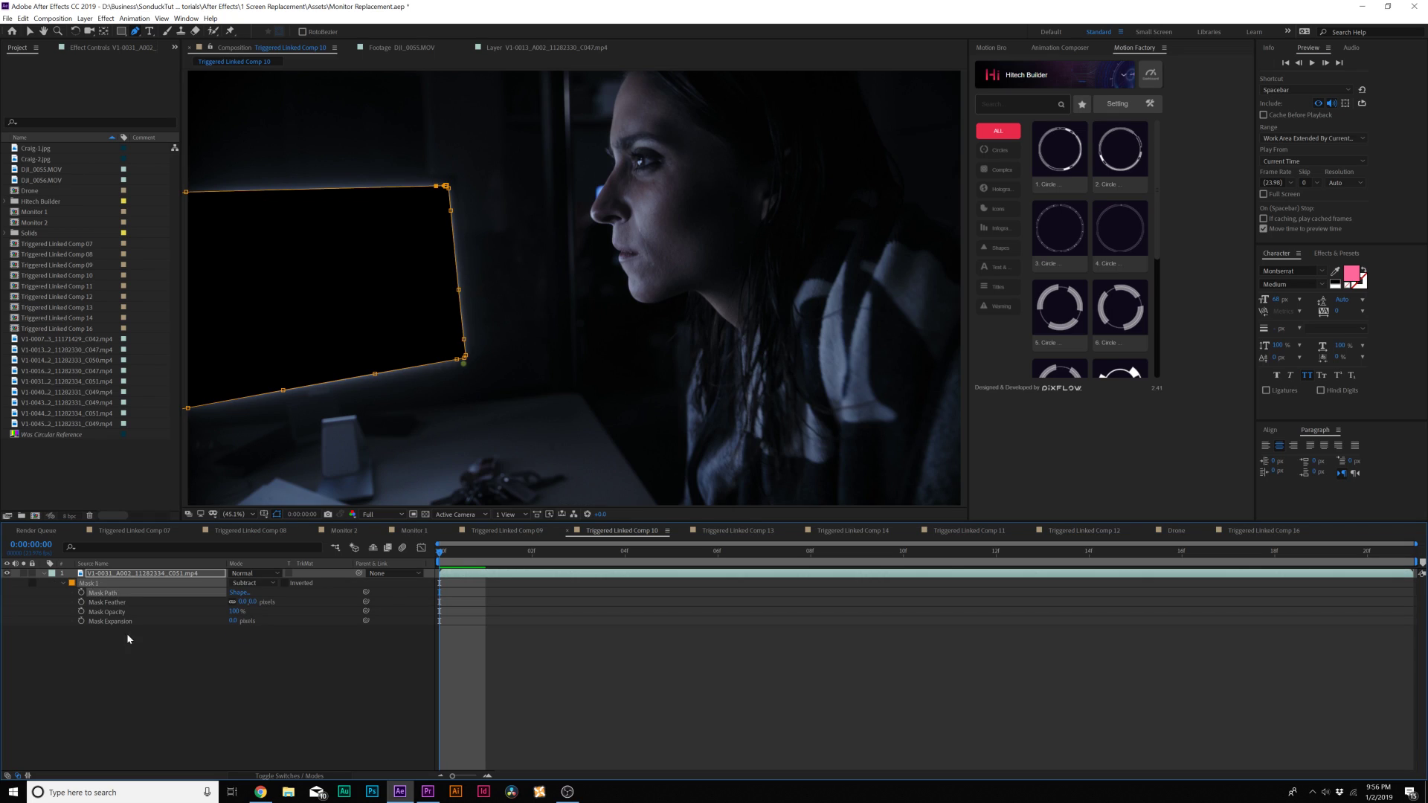
{"action": "mouse_move", "coordinate": [247, 602]}
{"action": "left_mouse_down"}
{"action": "mouse_move", "coordinate": [299, 601]}
{"action": "mouse_move", "coordinate": [233, 625]}
{"action": "mouse_move", "coordinate": [246, 620]}
{"action": "left_mouse_up"}
{"action": "left_click", "coordinate": [233, 625]}
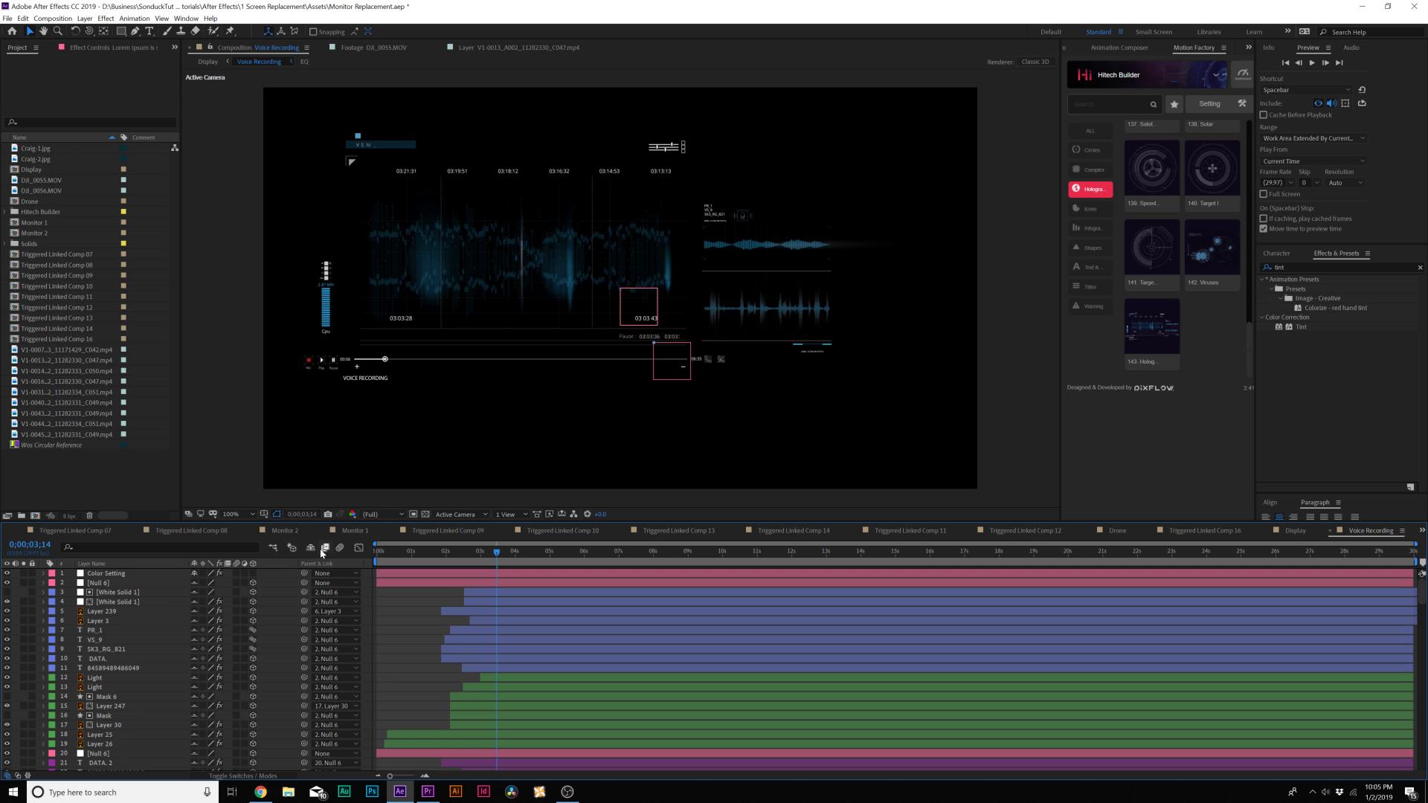
- Hide the shy layers and place Monitor 2 in Comp 10 beneath the night footage
{"action": "left_click", "coordinate": [311, 549]}
{"action": "left_click", "coordinate": [111, 575]}
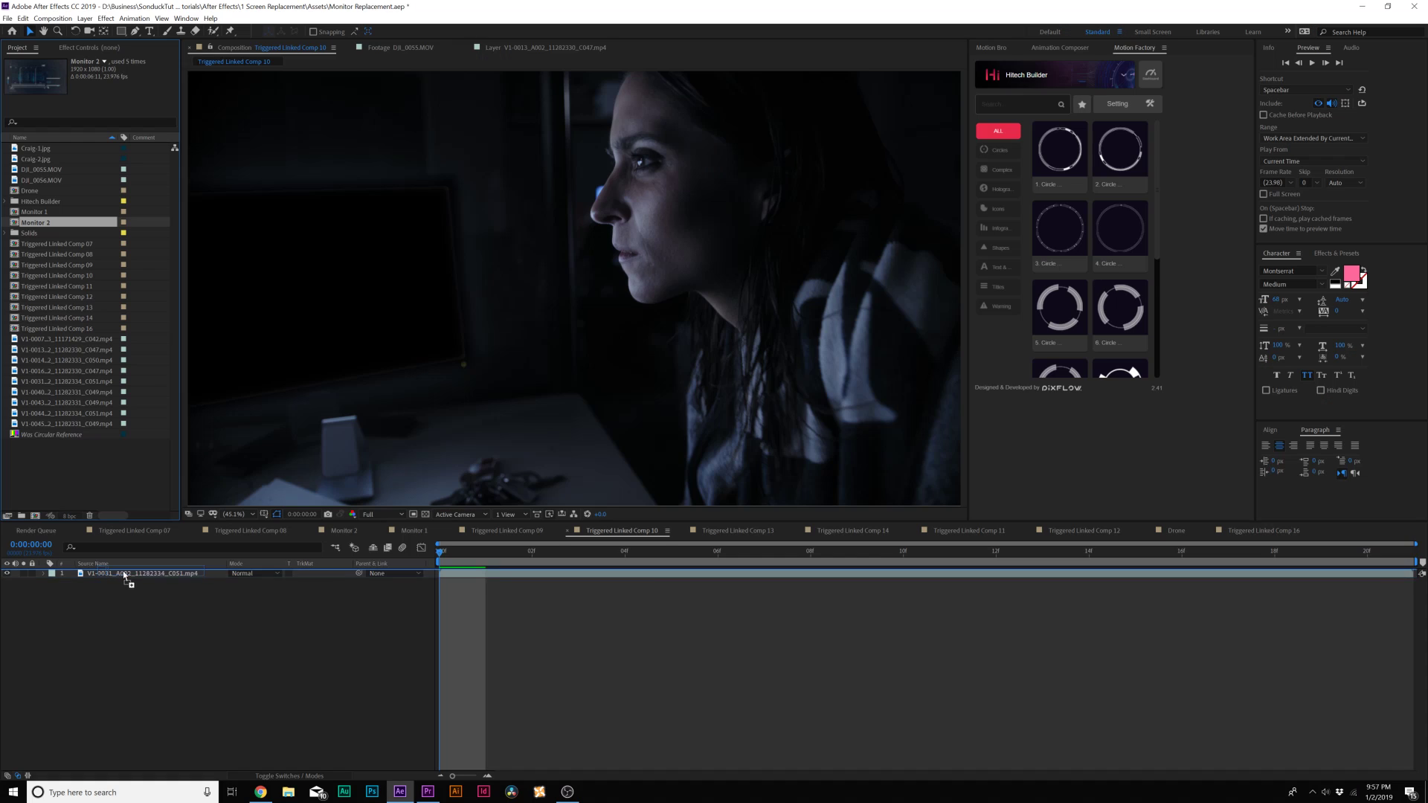
{"action": "left_click", "coordinate": [128, 573]}
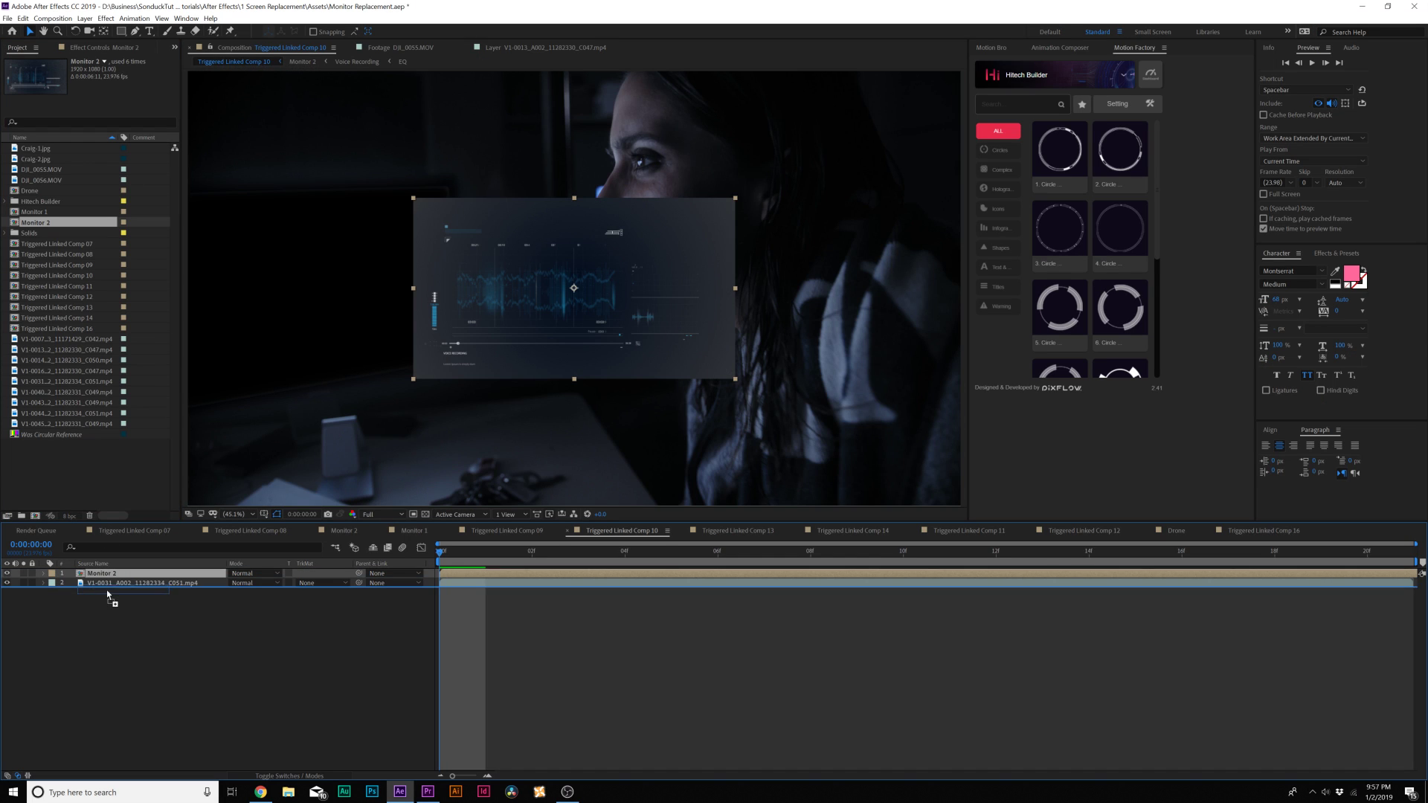
{"action": "left_click_drag", "start_coordinate": [107, 594], "coordinate": [109, 591]}
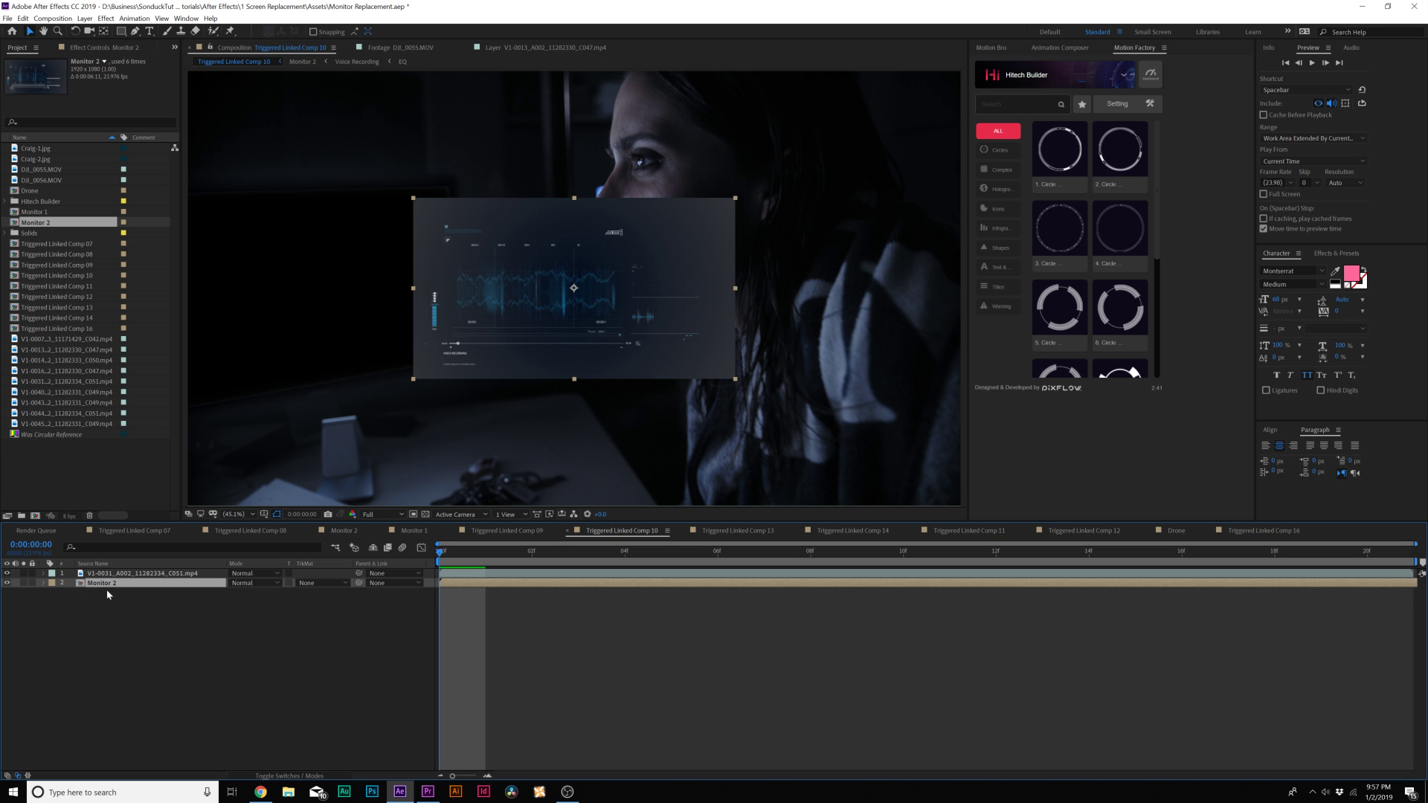
- Apply the Corner Pin effect to the Monitor 2 layer
{"action": "type", "text": "corner pin"}
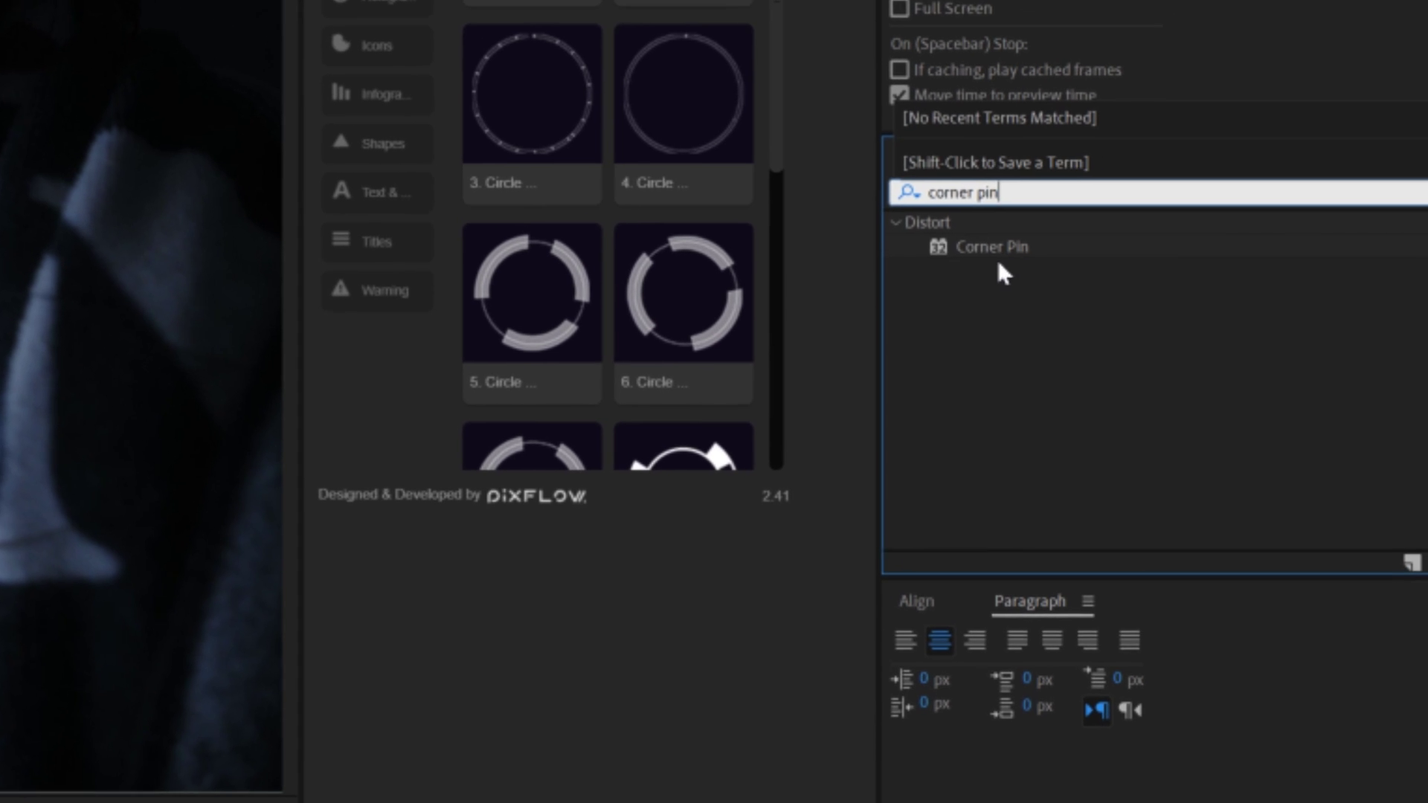
{"action": "left_click_drag", "start_coordinate": [1243, 289], "coordinate": [97, 584]}
{"action": "left_click_drag", "start_coordinate": [384, 214], "coordinate": [616, 219]}
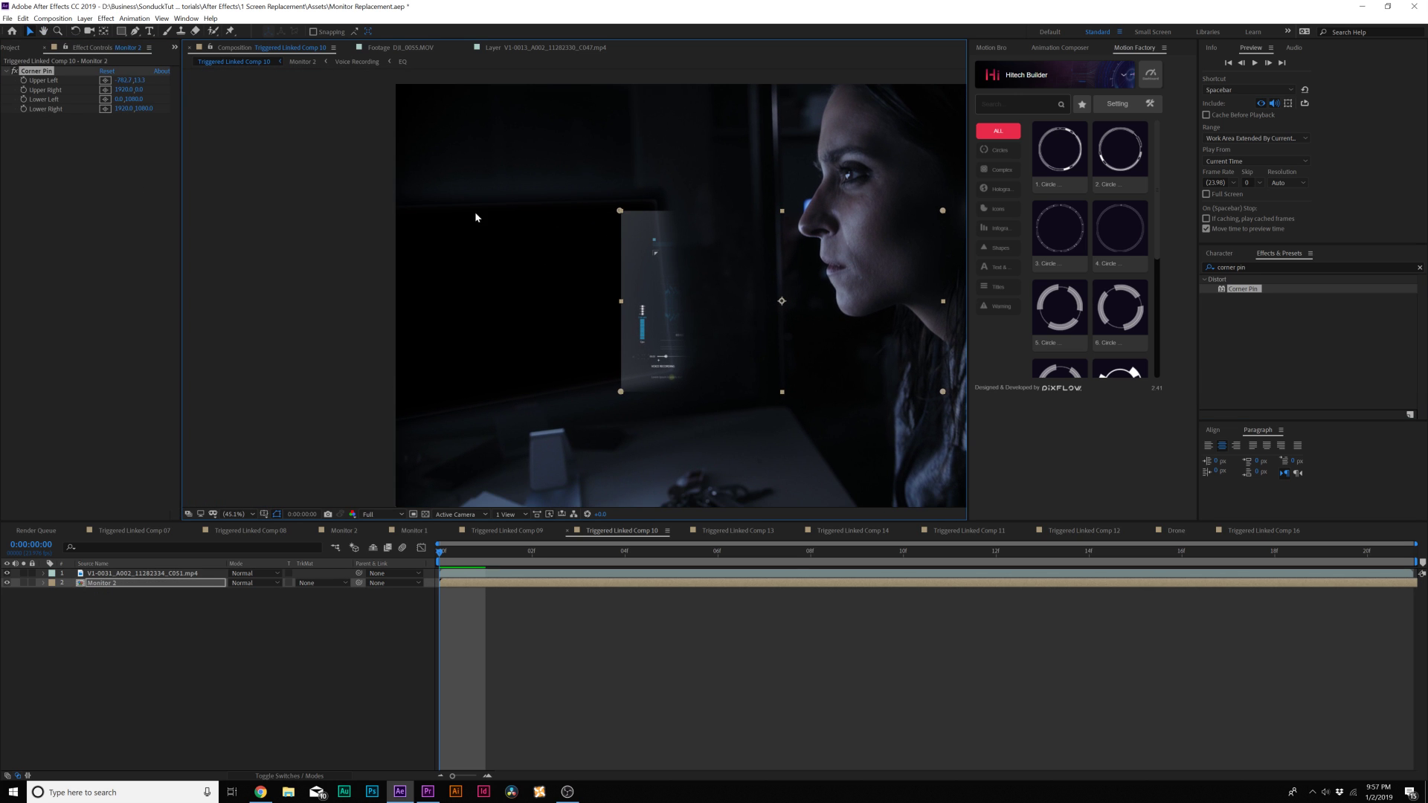
- Pin the HUD's four corners onto the monitor screen corners, then refine the top corners
{"action": "left_click_drag", "start_coordinate": [347, 211], "coordinate": [347, 211]}
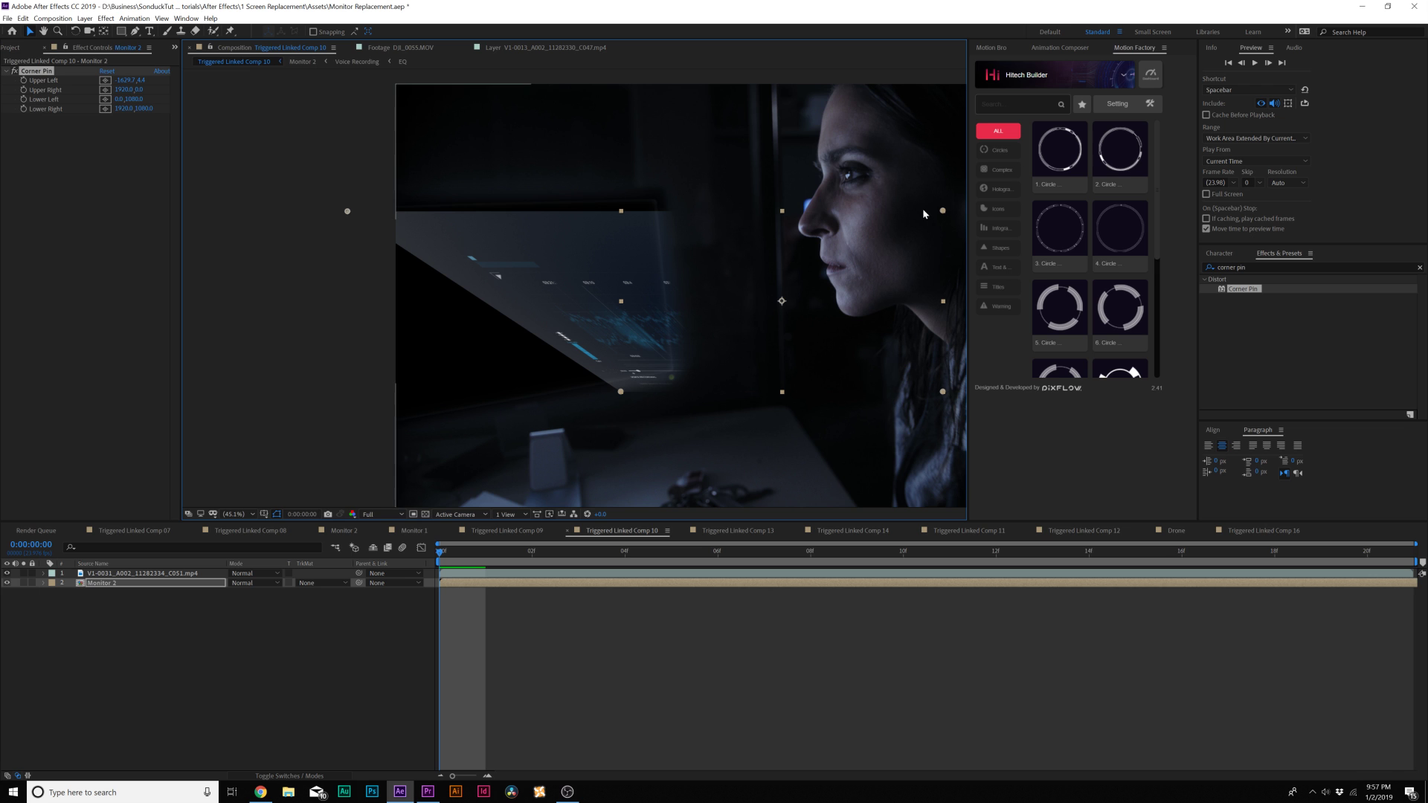
{"action": "left_click_drag", "start_coordinate": [669, 210], "coordinate": [651, 206]}
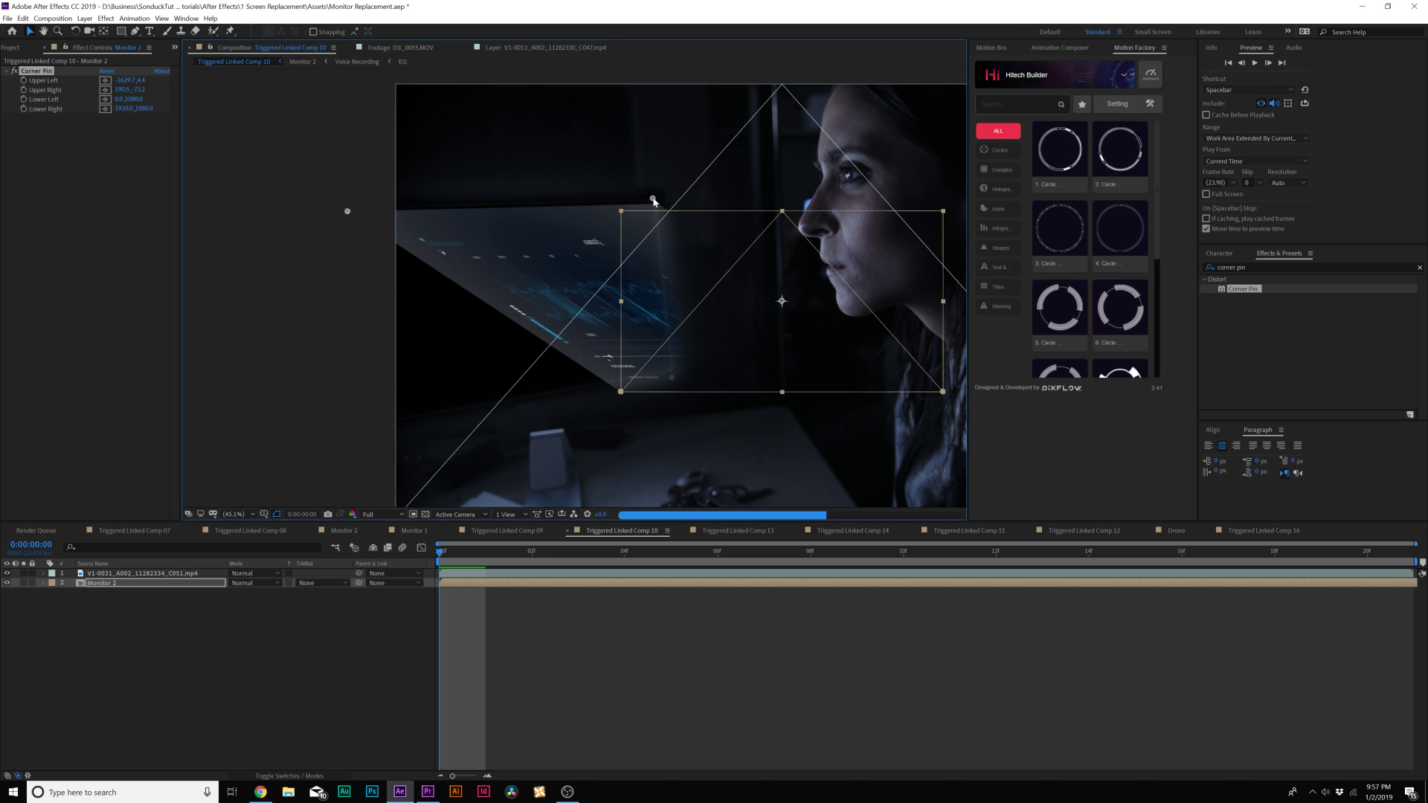
{"action": "left_click_drag", "start_coordinate": [622, 393], "coordinate": [336, 425]}
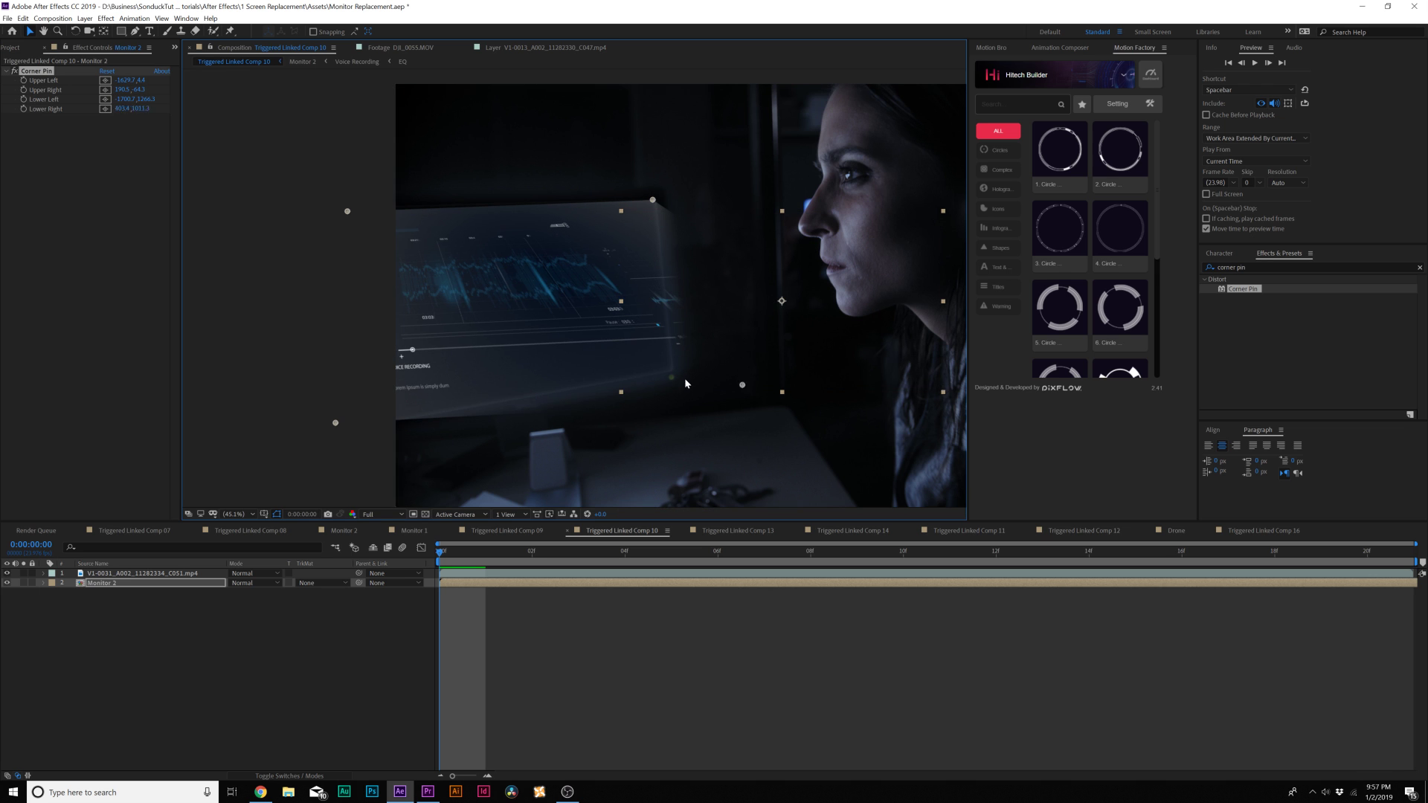
{"action": "left_click_drag", "start_coordinate": [742, 384], "coordinate": [675, 371]}
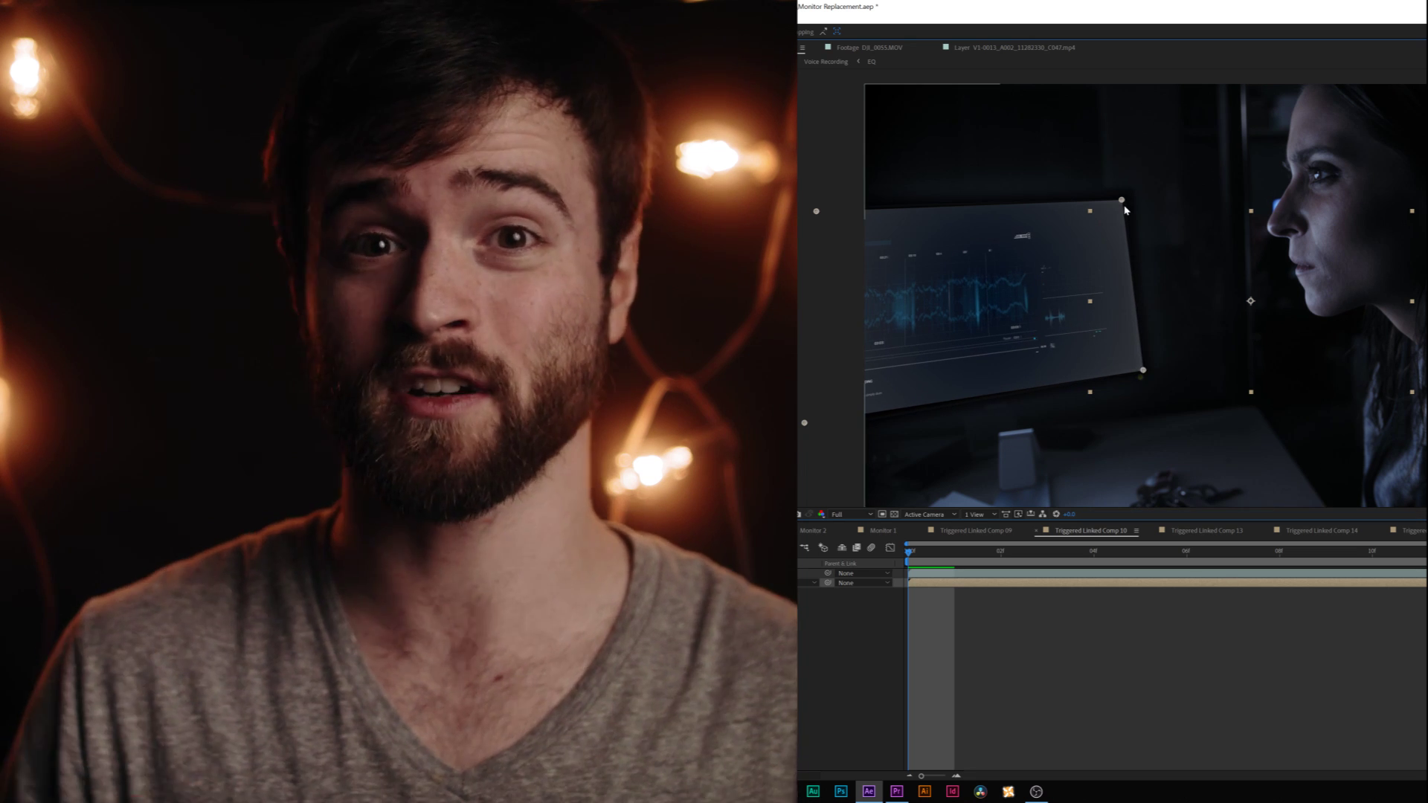
{"action": "left_click_drag", "start_coordinate": [1121, 200], "coordinate": [1123, 201]}
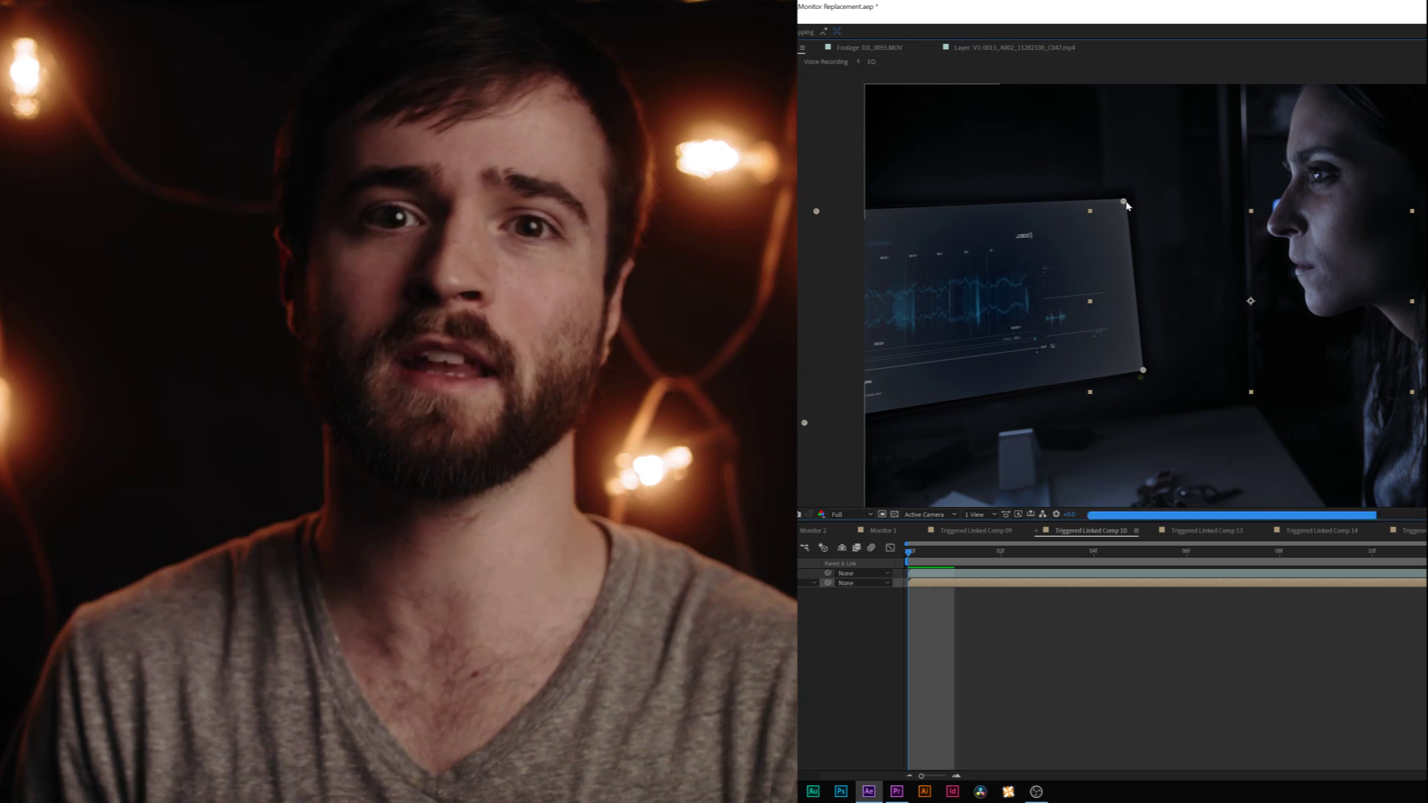
{"action": "left_click_drag", "start_coordinate": [819, 214], "coordinate": [812, 216]}
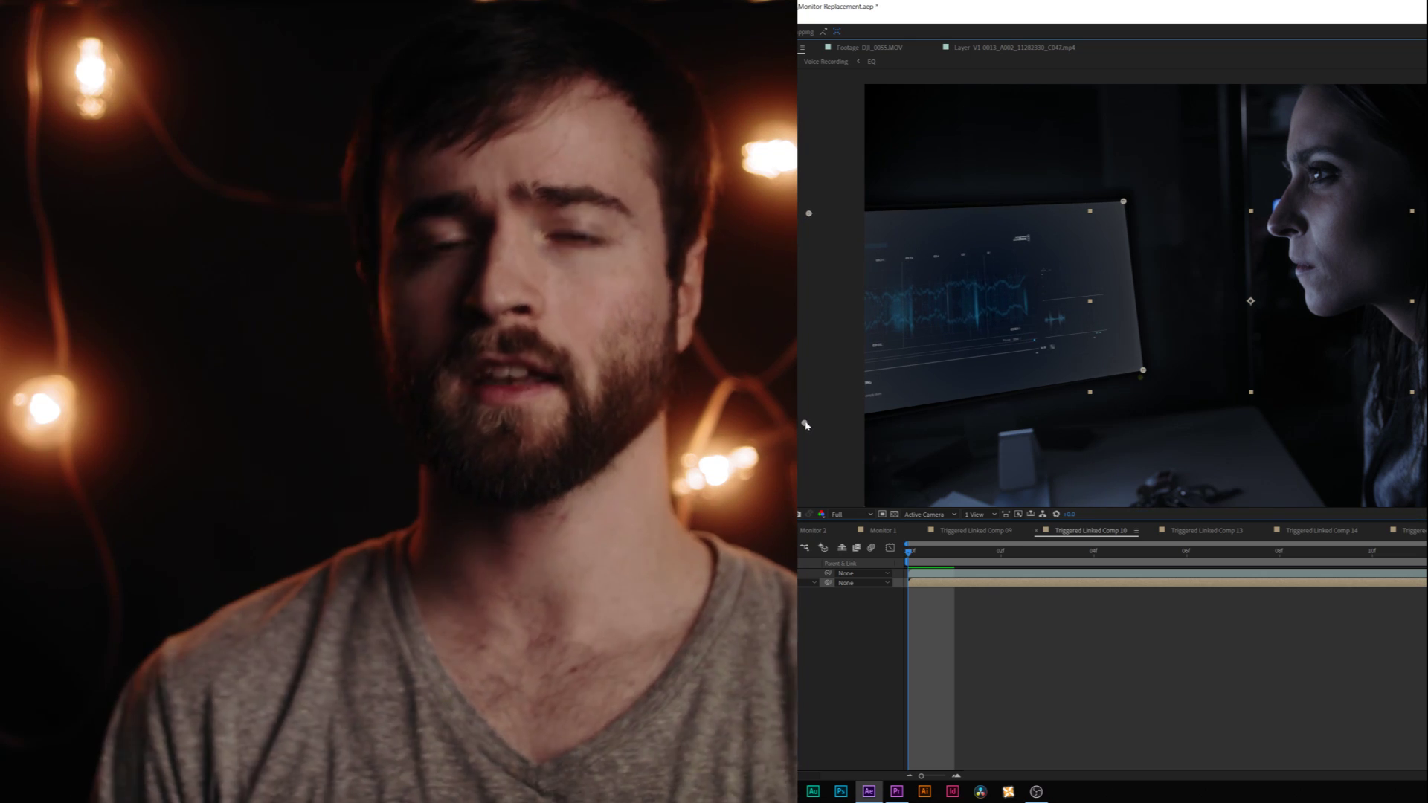
- Set the Camera Lens Blur radius on Monitor 2 to 3
{"action": "scroll", "coordinate": [942, 350], "scroll_direction": "down", "scroll_amount": 3}
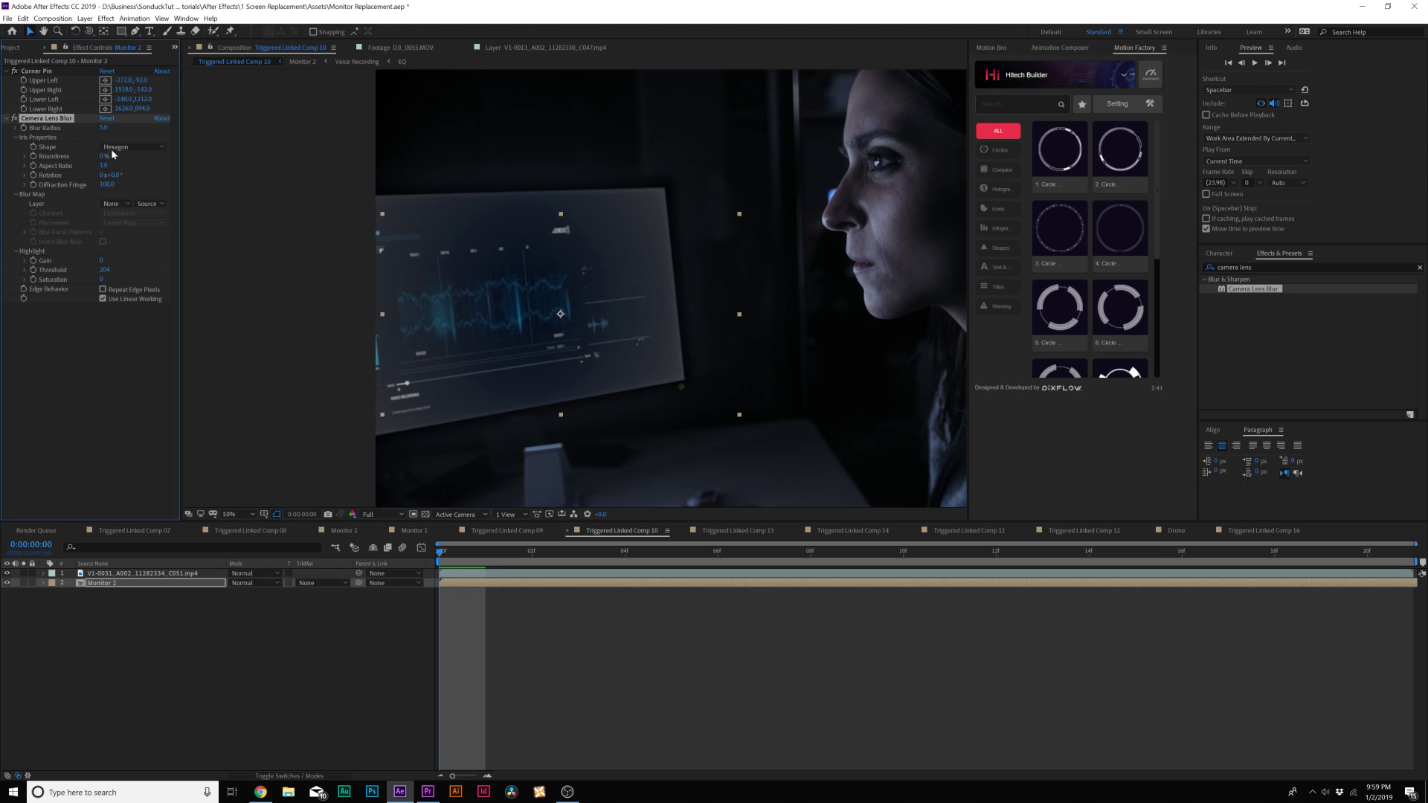
{"action": "left_click", "coordinate": [142, 130]}
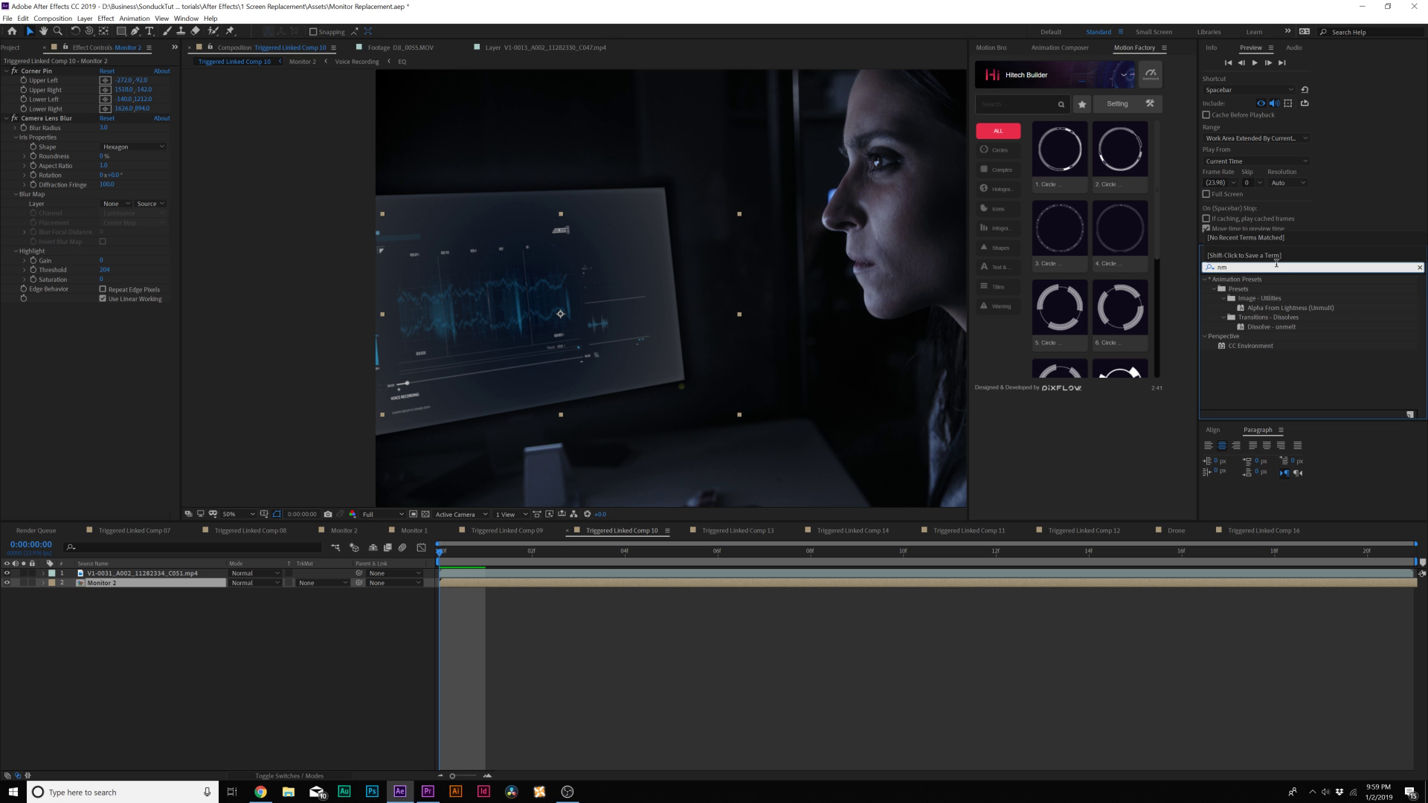
- Apply Noise and Mosaic (400 horizontal and vertical blocks) to Monitor 2
{"action": "type", "text": "noi"}
{"action": "type", "text": "se"}
{"action": "left_click", "coordinate": [1246, 327]}
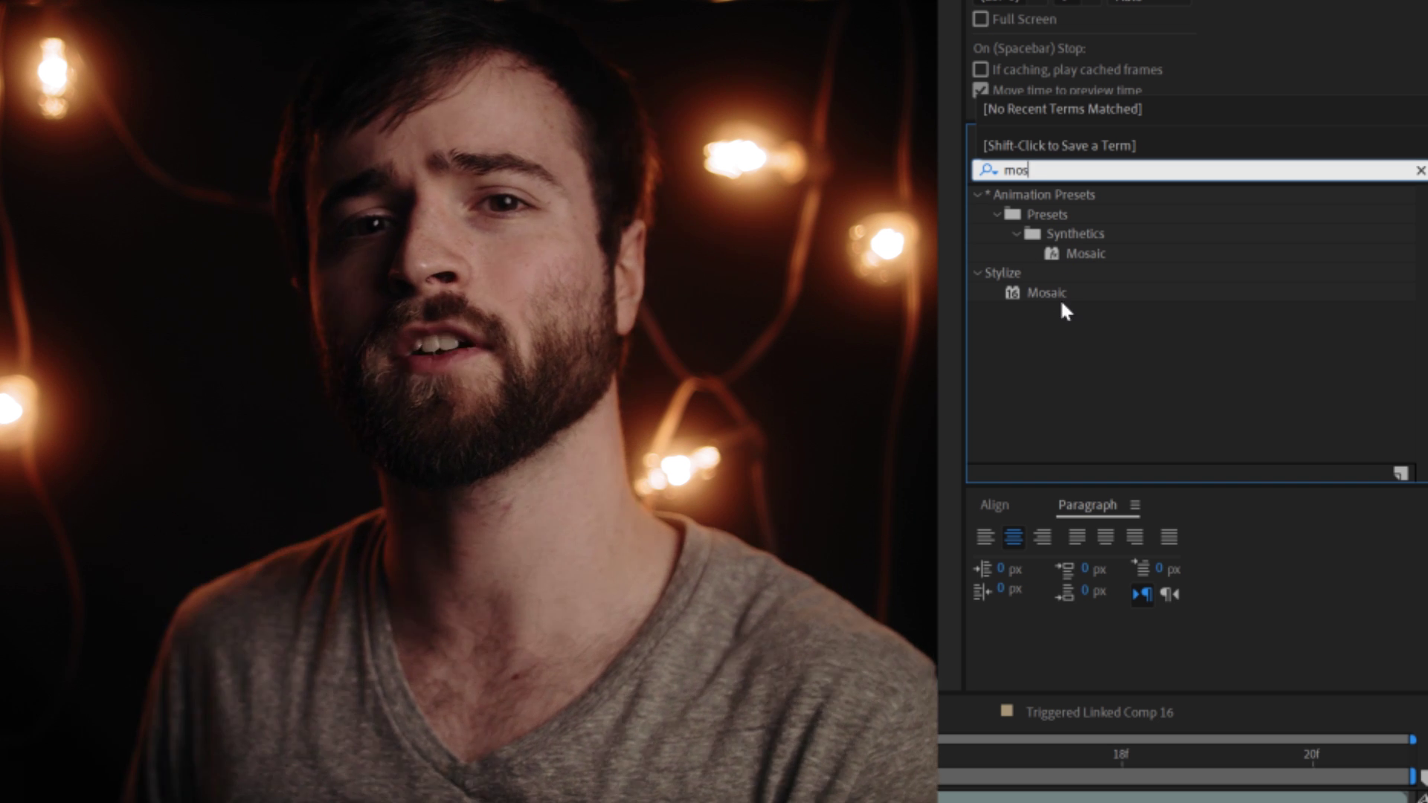
{"action": "left_click", "coordinate": [1049, 293]}
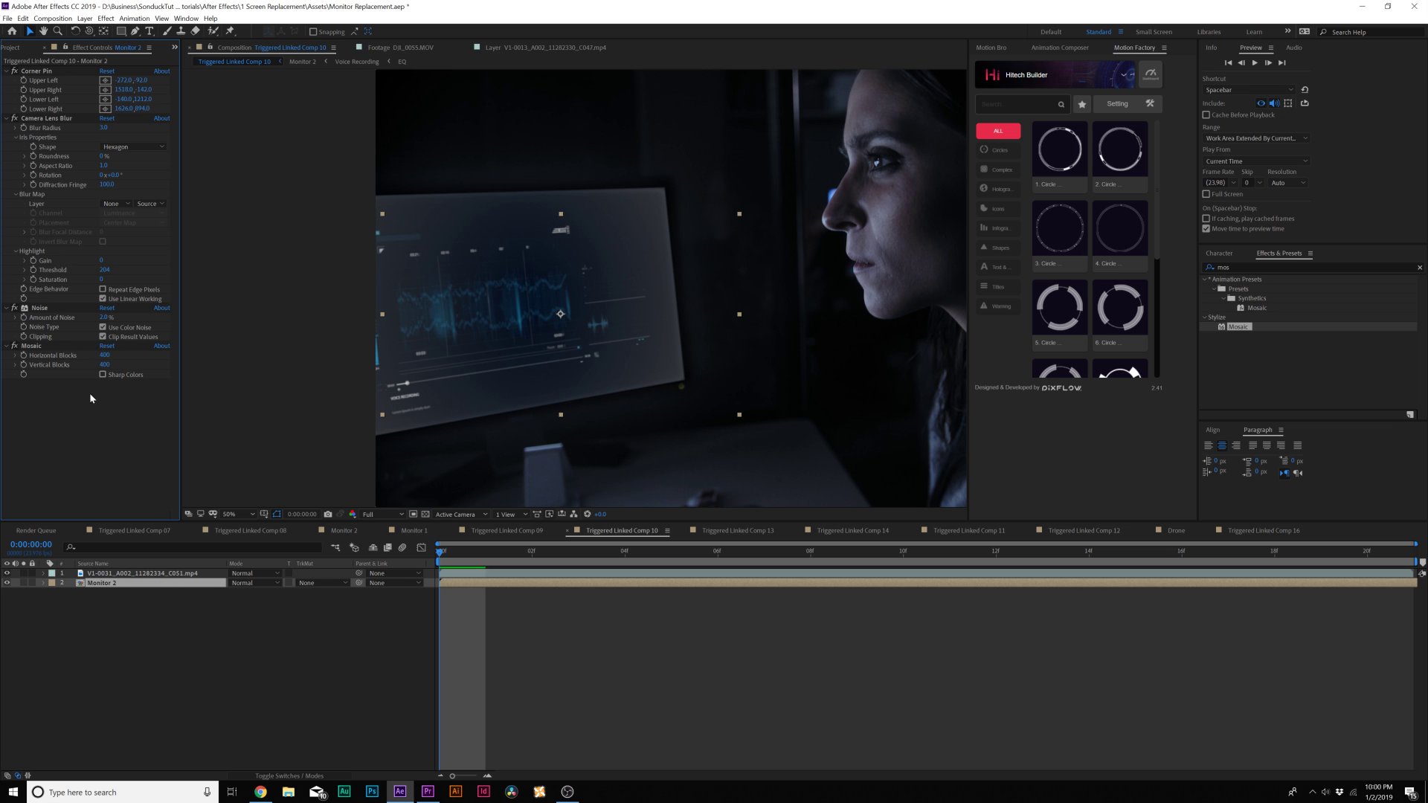
- Apply Stylize > Glow to Monitor 2 with Color Looping set to Sawtooth B>A
{"action": "scroll", "coordinate": [384, 336], "scroll_direction": "up", "scroll_amount": 4}
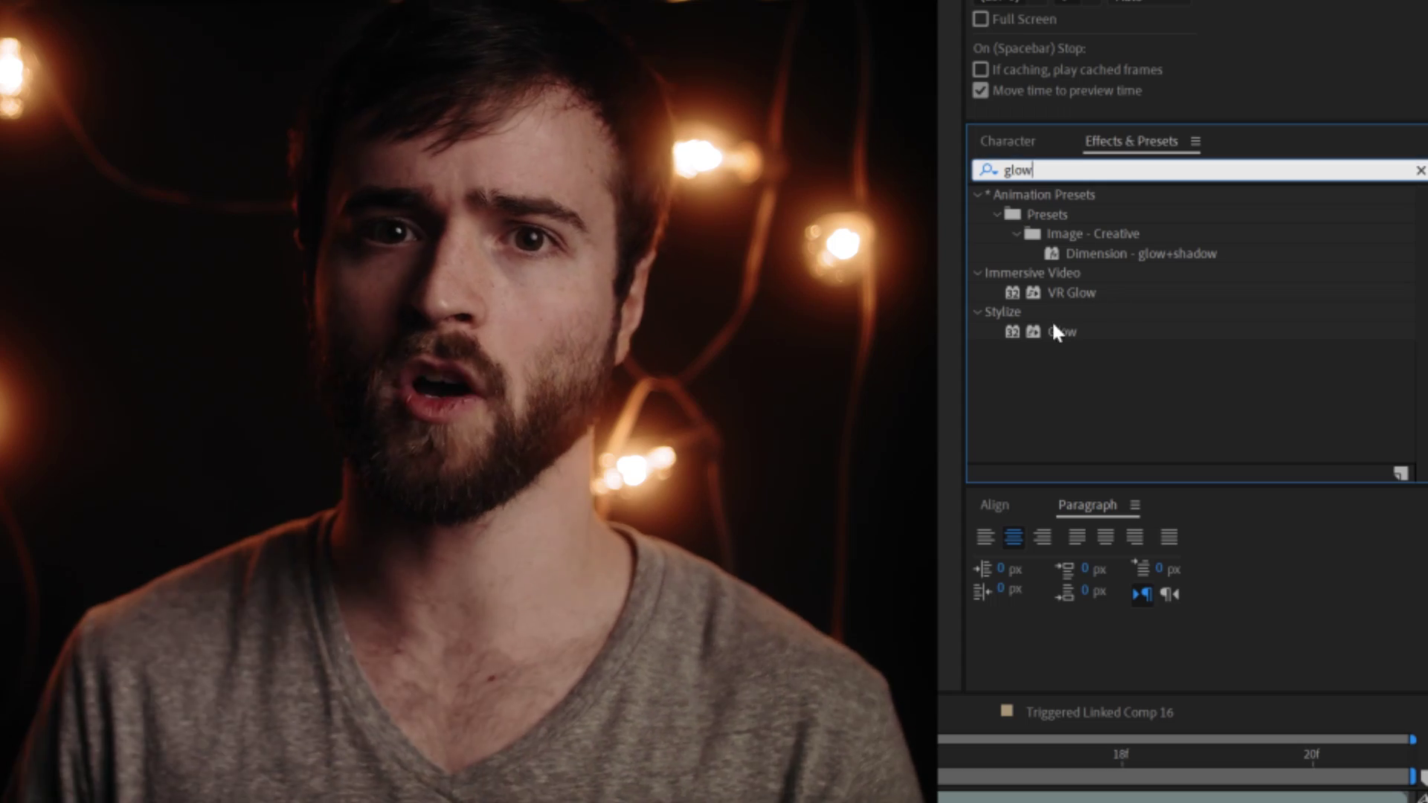
{"action": "left_click", "coordinate": [1060, 331]}
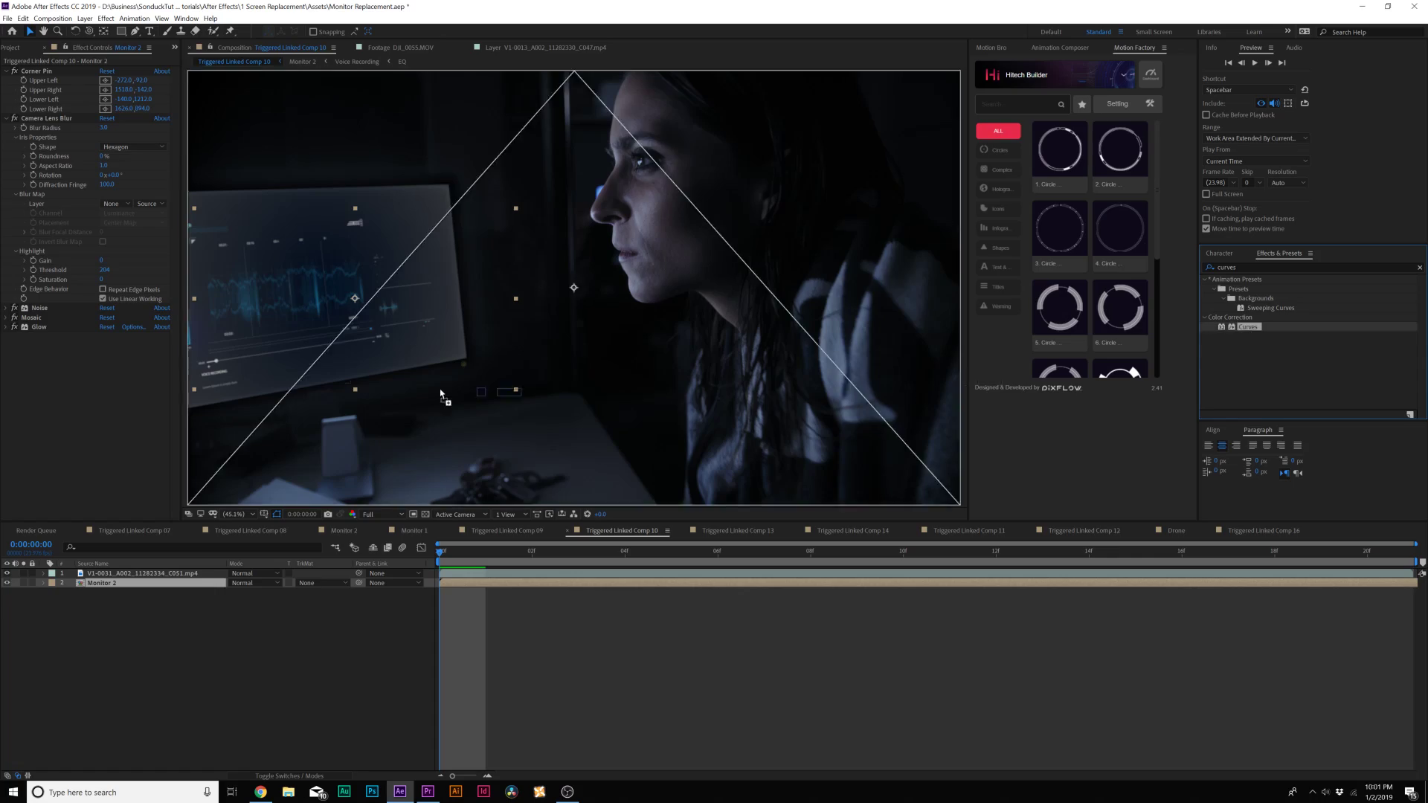
- Apply Curves to Monitor 2 and pull the RGB curve down to darken it
{"action": "left_click_drag", "start_coordinate": [72, 384], "coordinate": [92, 386]}
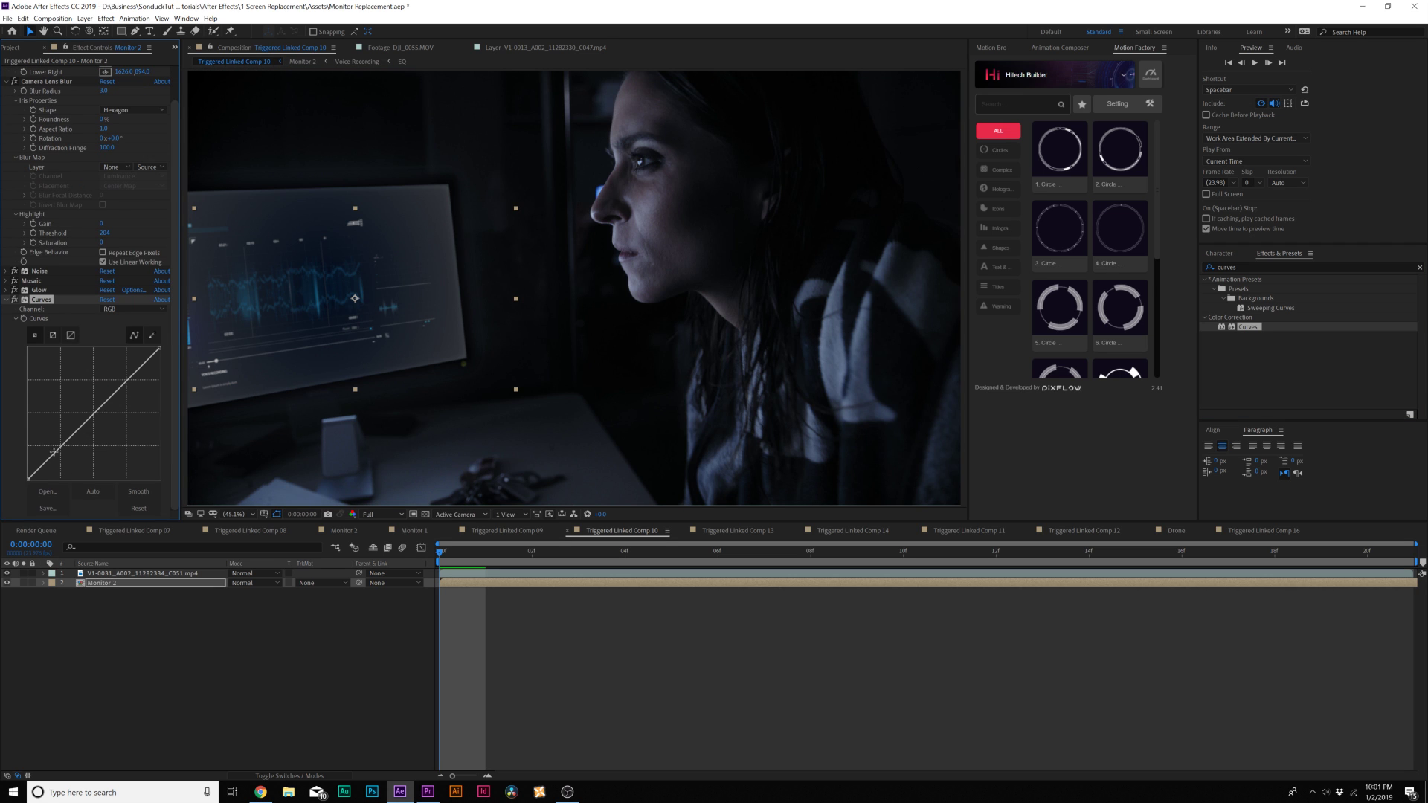
{"action": "left_click_drag", "start_coordinate": [65, 457], "coordinate": [63, 455]}
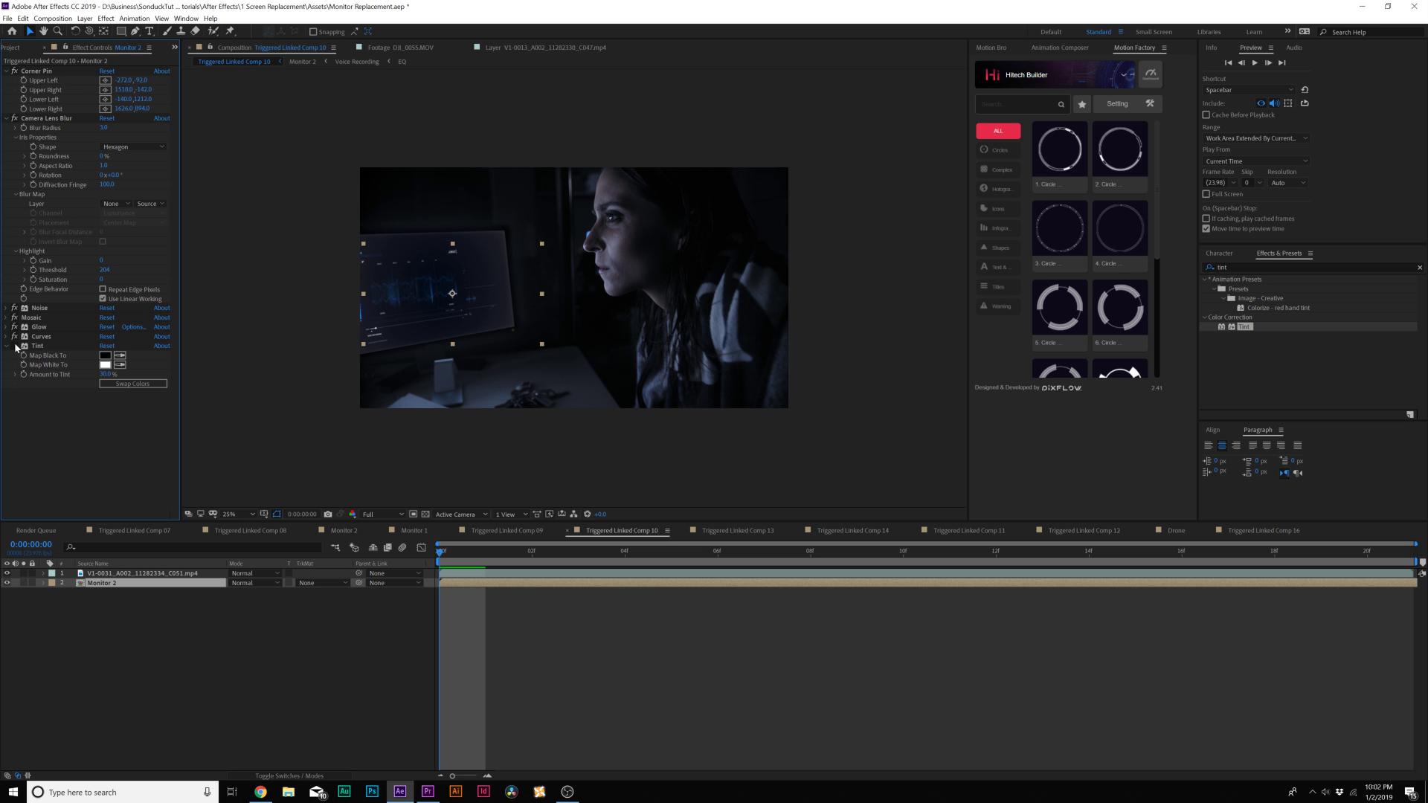
- Set the viewer magnification to Fit for the whole Comp 10 frame
{"action": "left_click", "coordinate": [238, 525]}
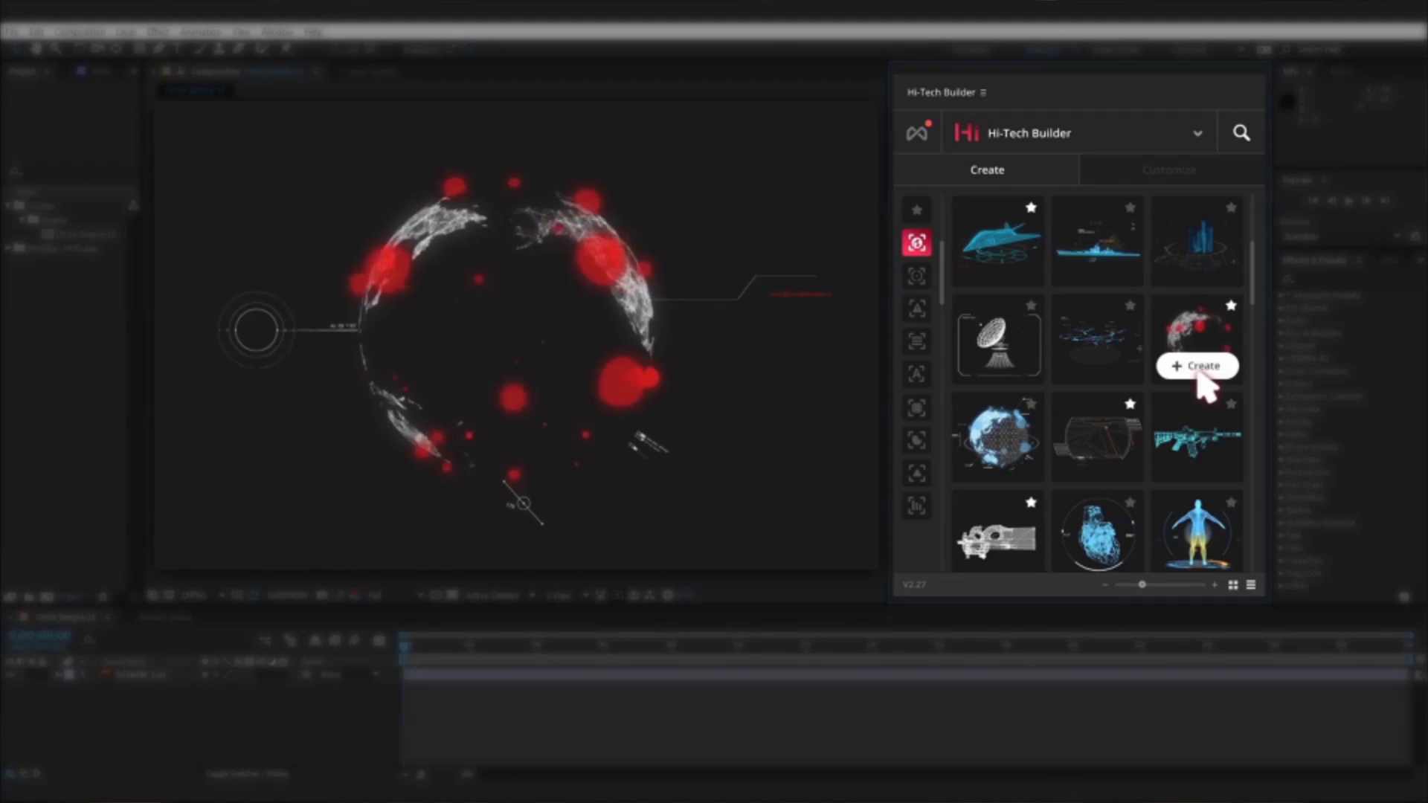
- Shift the globe element's Color #1 hue from red toward purple
{"action": "left_click", "coordinate": [1181, 177]}
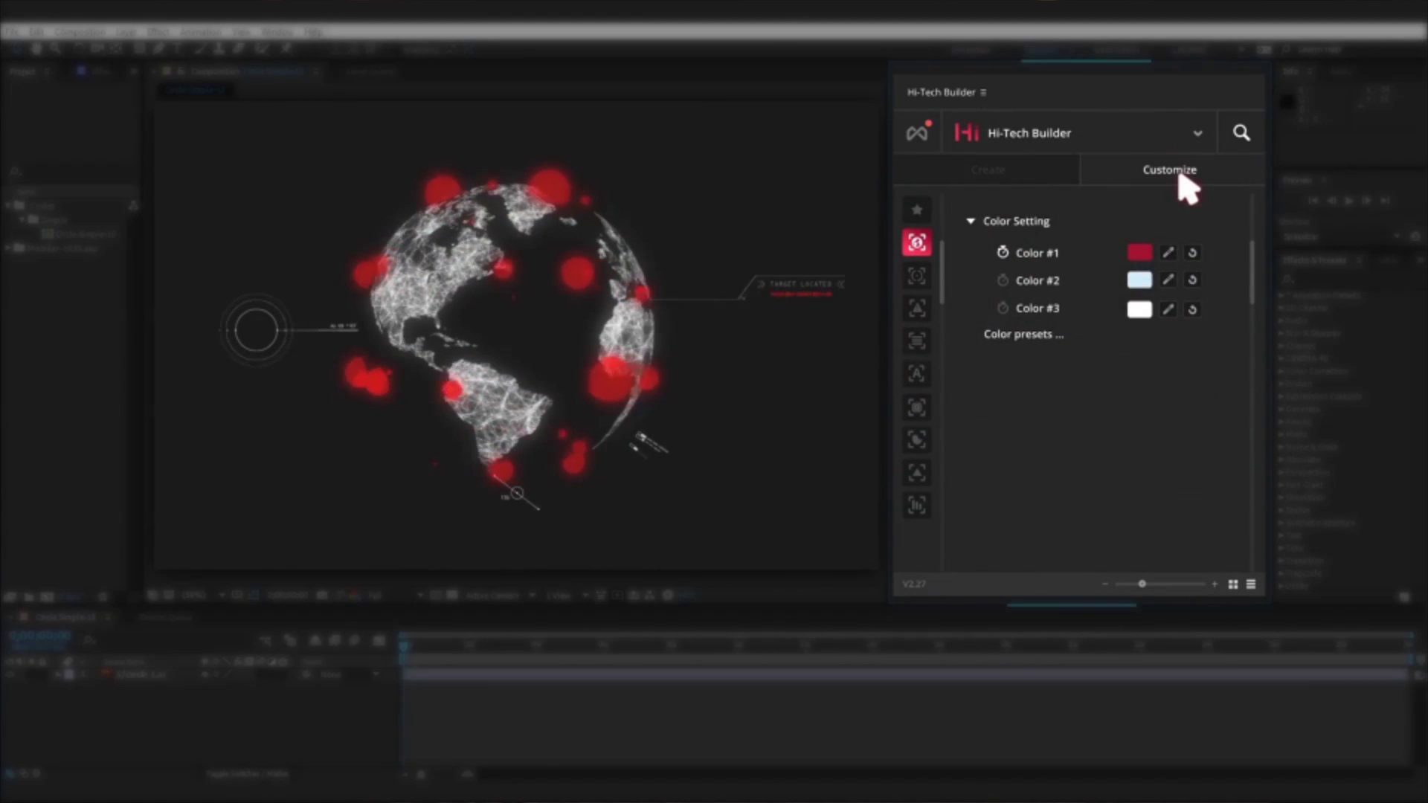
{"action": "left_click", "coordinate": [1140, 252]}
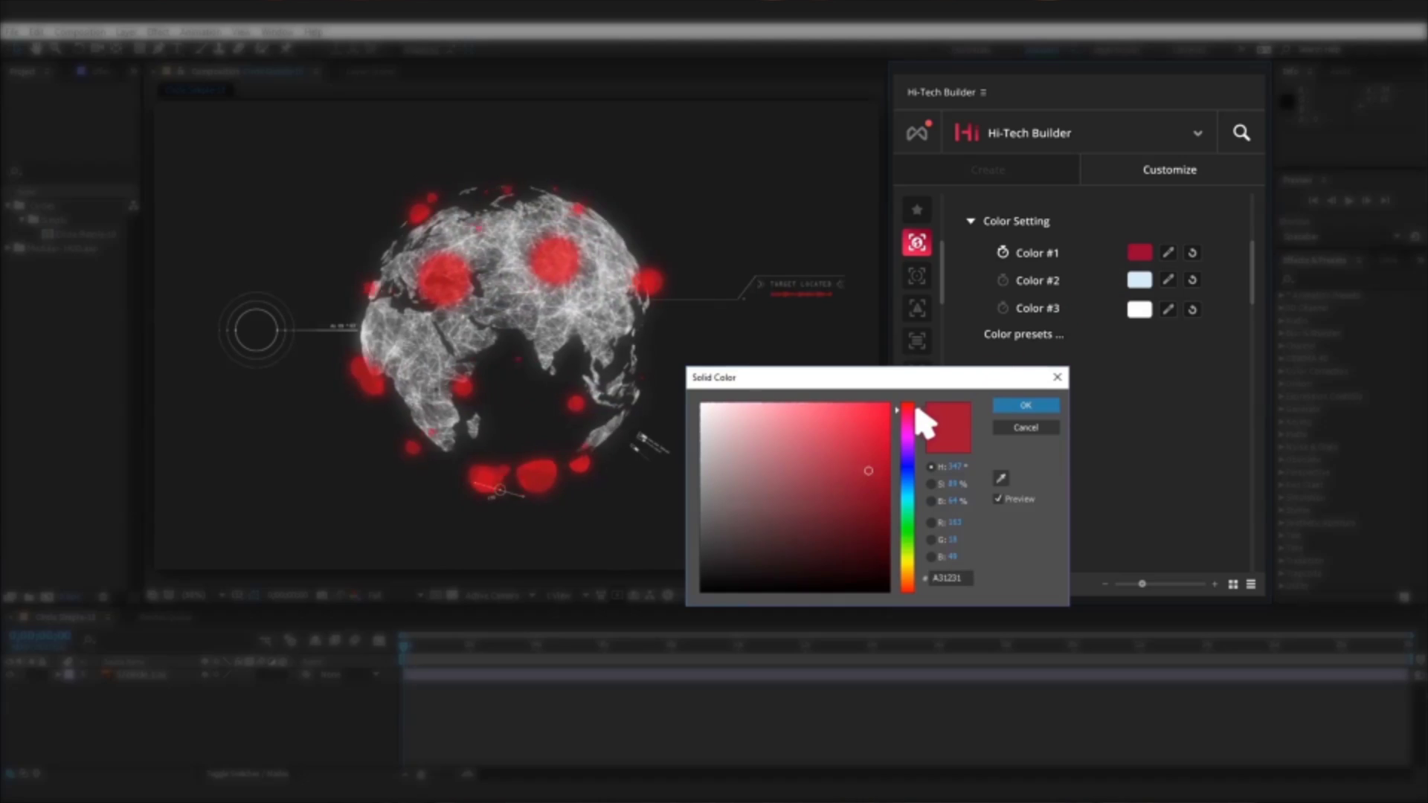
{"action": "left_click_drag", "start_coordinate": [913, 417], "coordinate": [918, 494]}
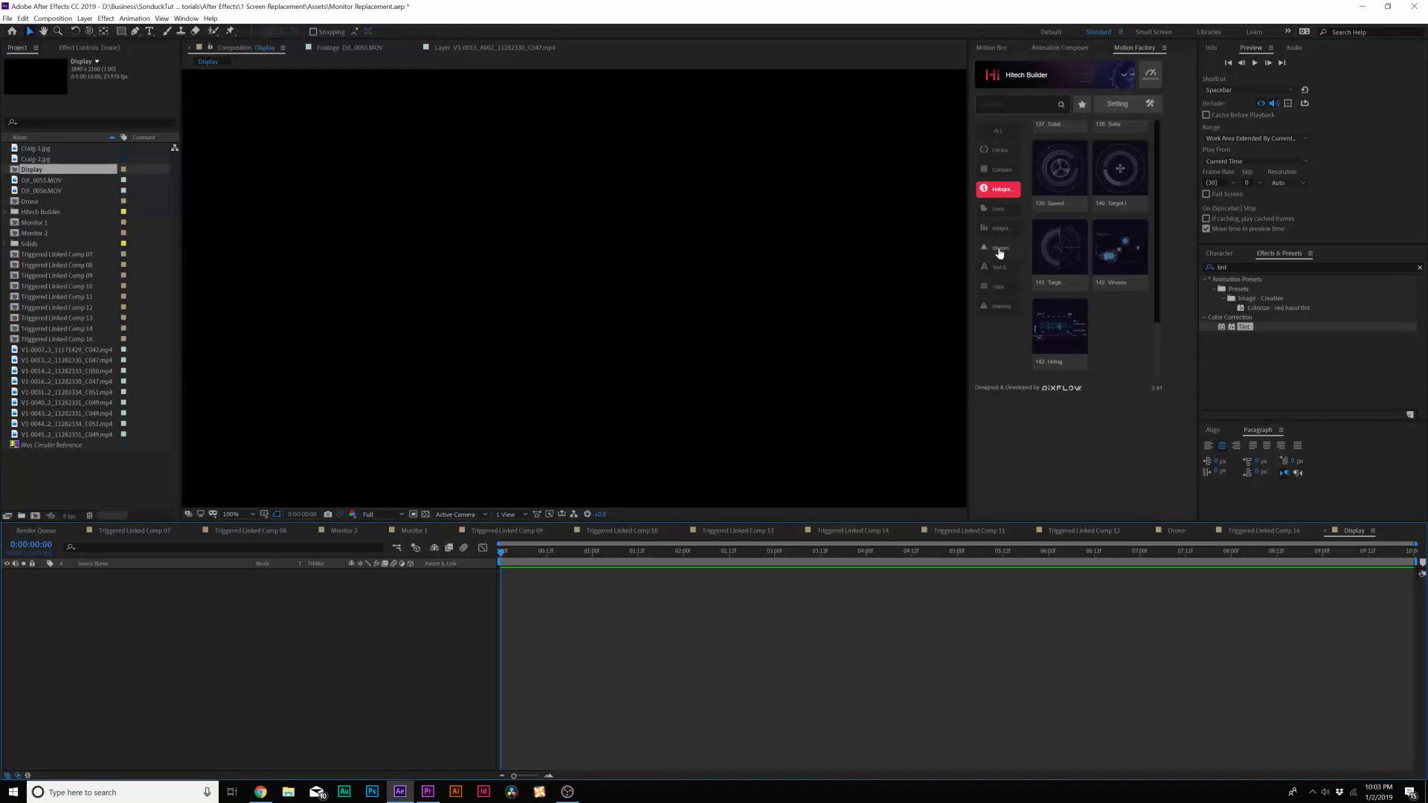
- Create Hologram item 143, the voice recording element, in the Display composition
{"action": "left_click", "coordinate": [998, 227]}
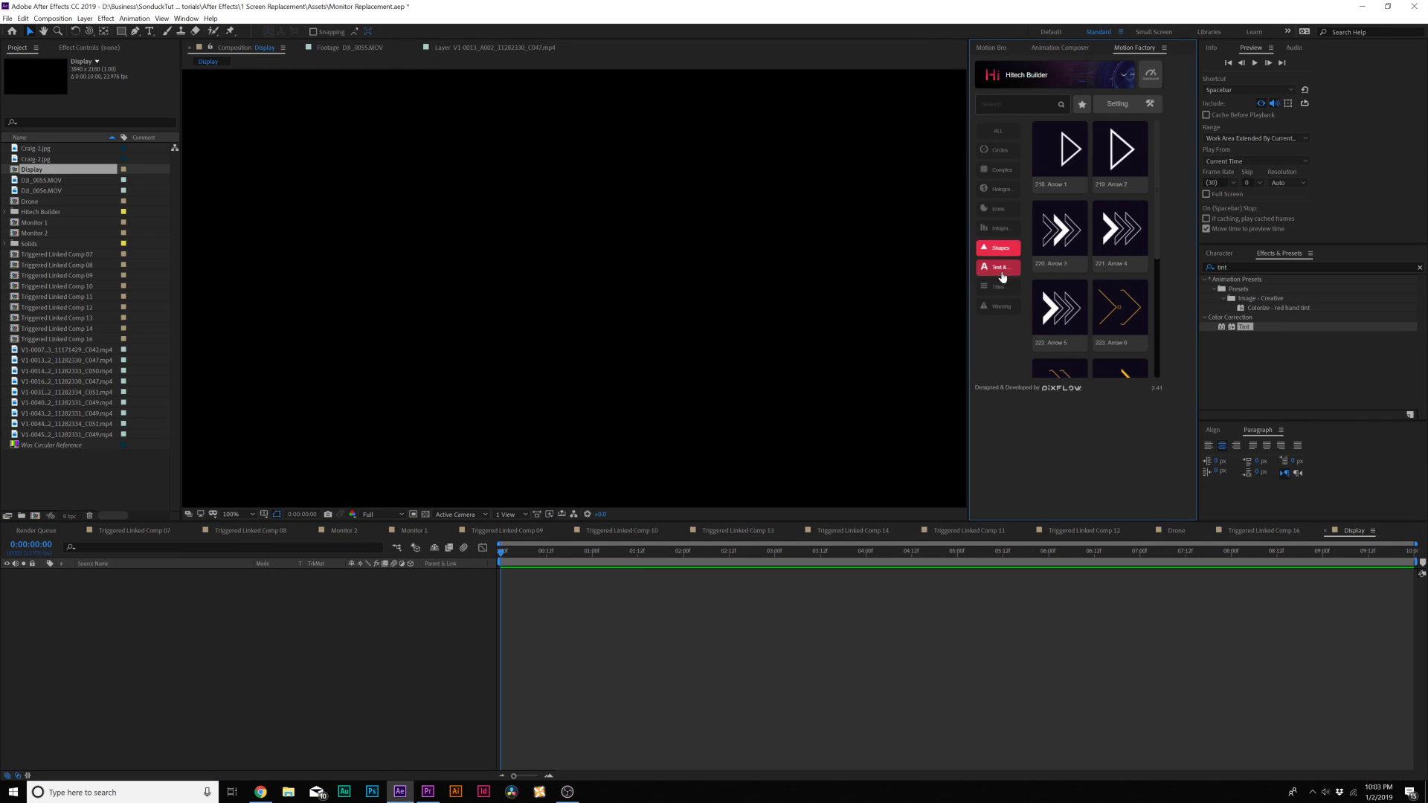
{"action": "left_click", "coordinate": [998, 189]}
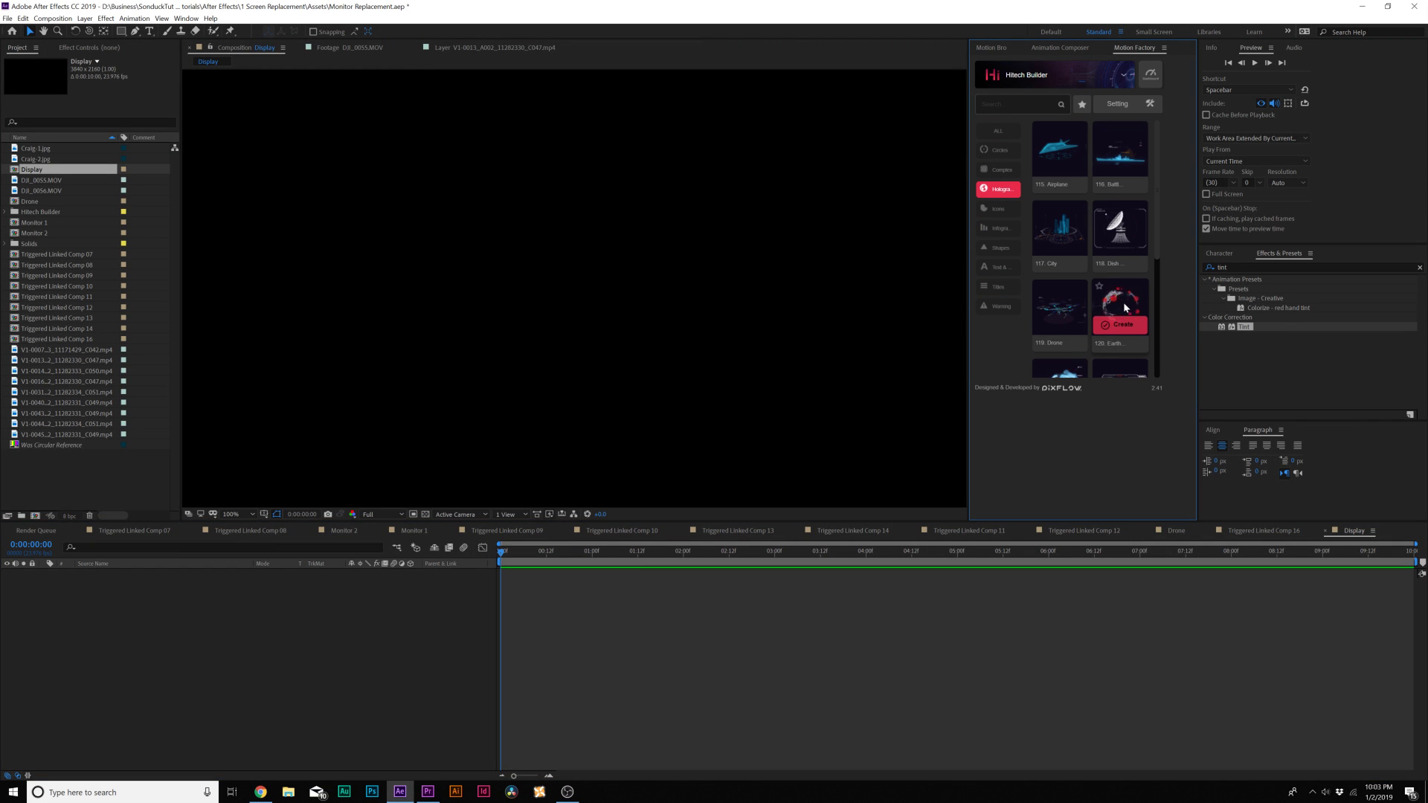
{"action": "scroll", "coordinate": [1063, 328], "scroll_direction": "down", "scroll_amount": 10}
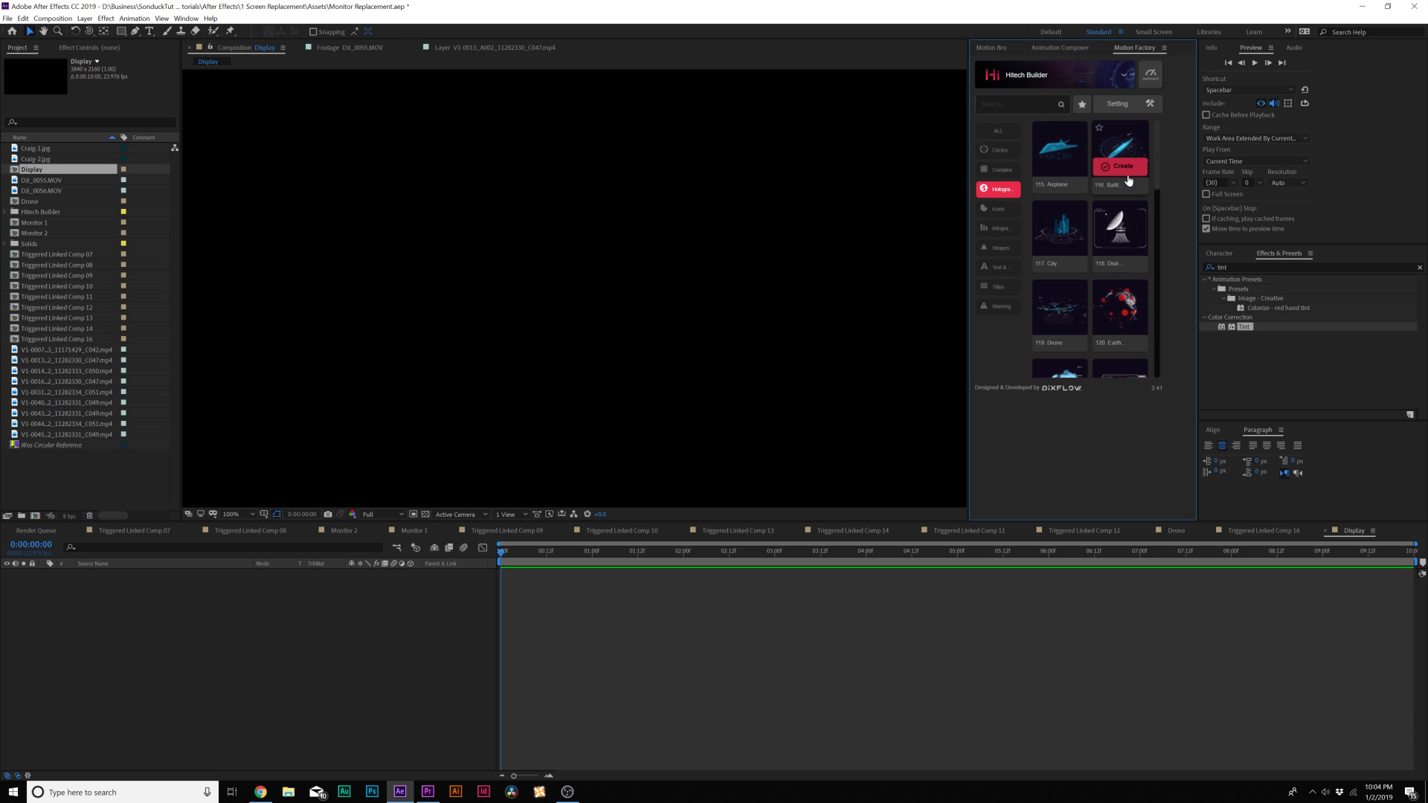
{"action": "left_click", "coordinate": [1061, 343]}
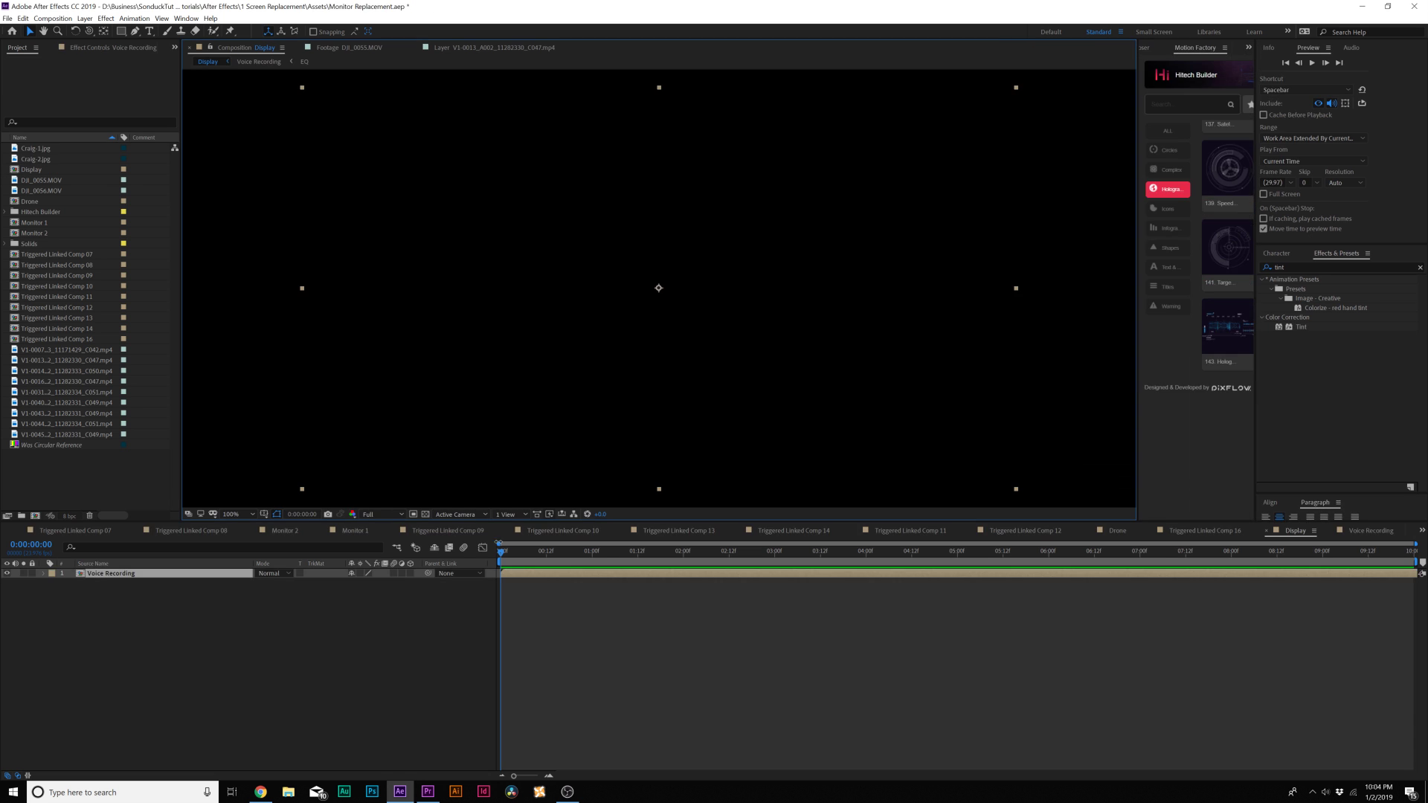
{"action": "left_click_drag", "start_coordinate": [1138, 254], "coordinate": [1062, 255]}
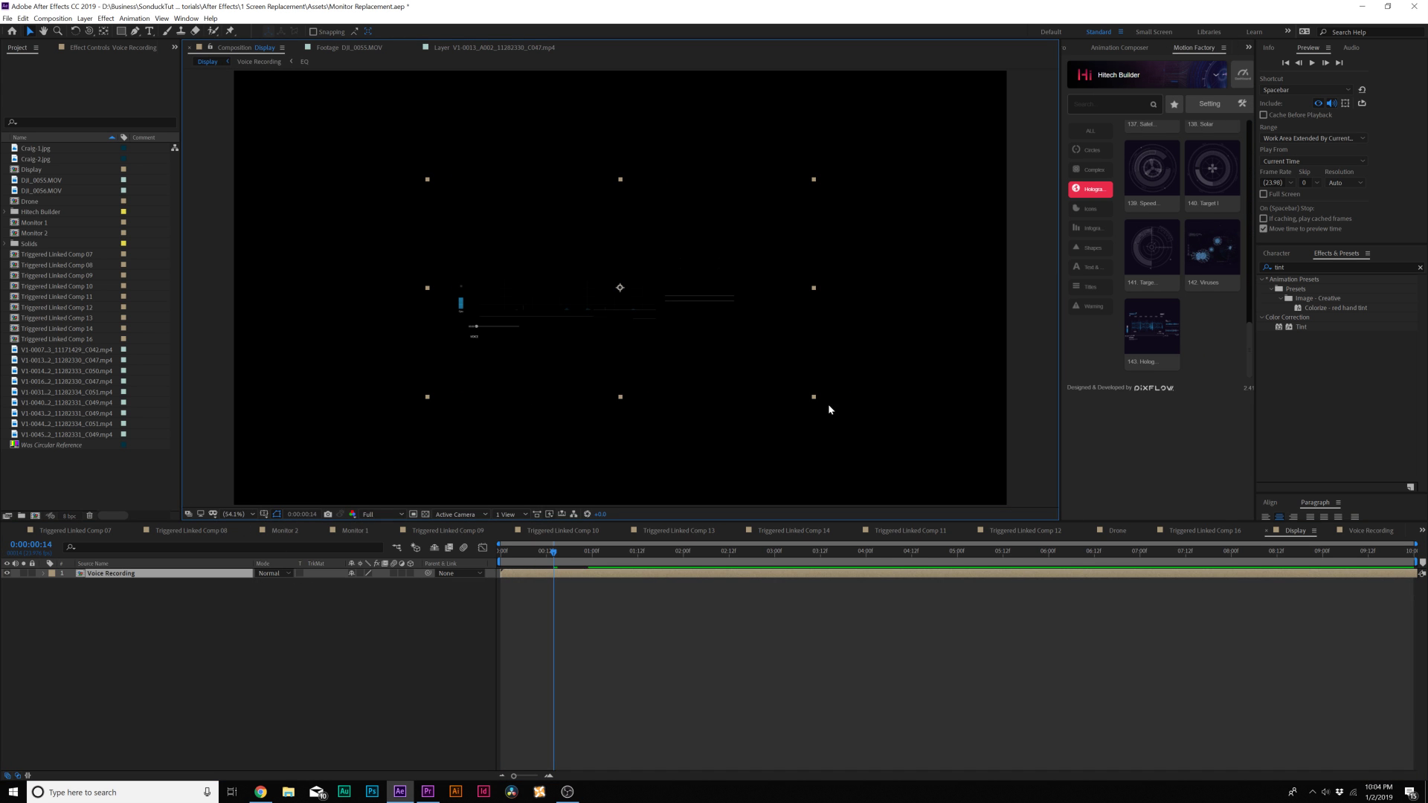